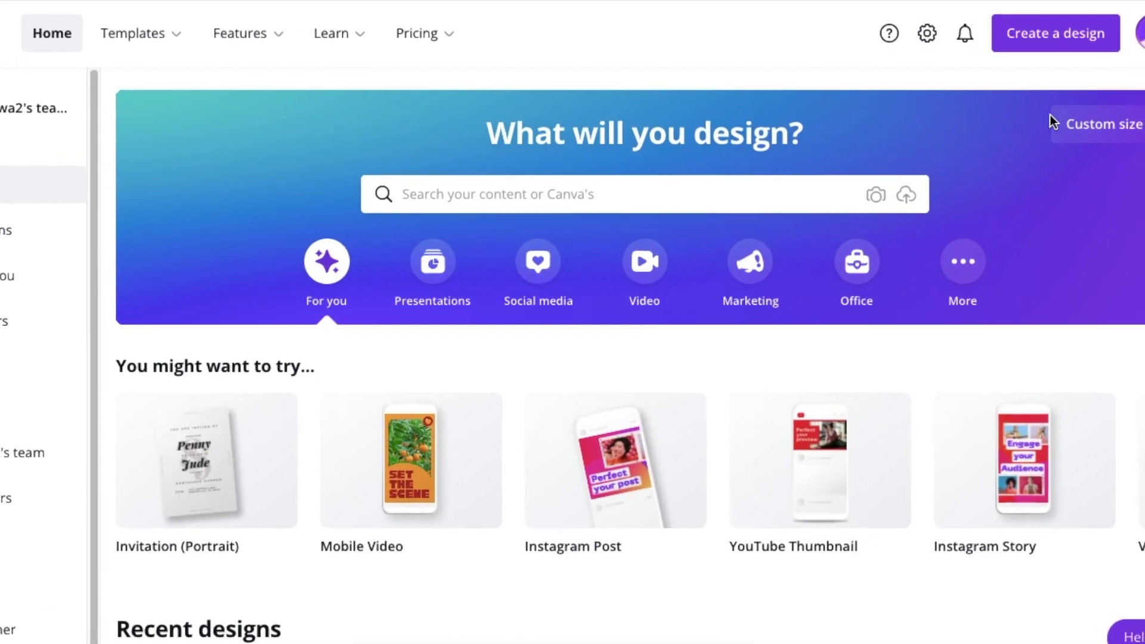
Start a new blank Logo design from the Canva home page
{"action": "left_click", "coordinate": [1064, 36]}
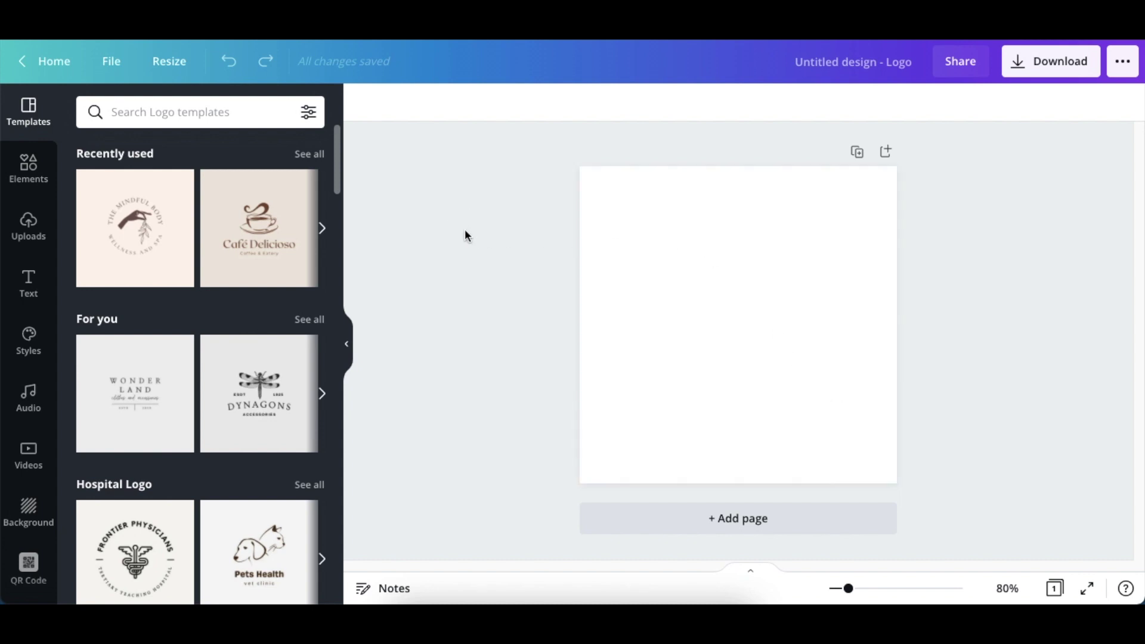
Add a text box containing the letter F in the Chewy font at size 135
{"action": "key", "text": "t"}
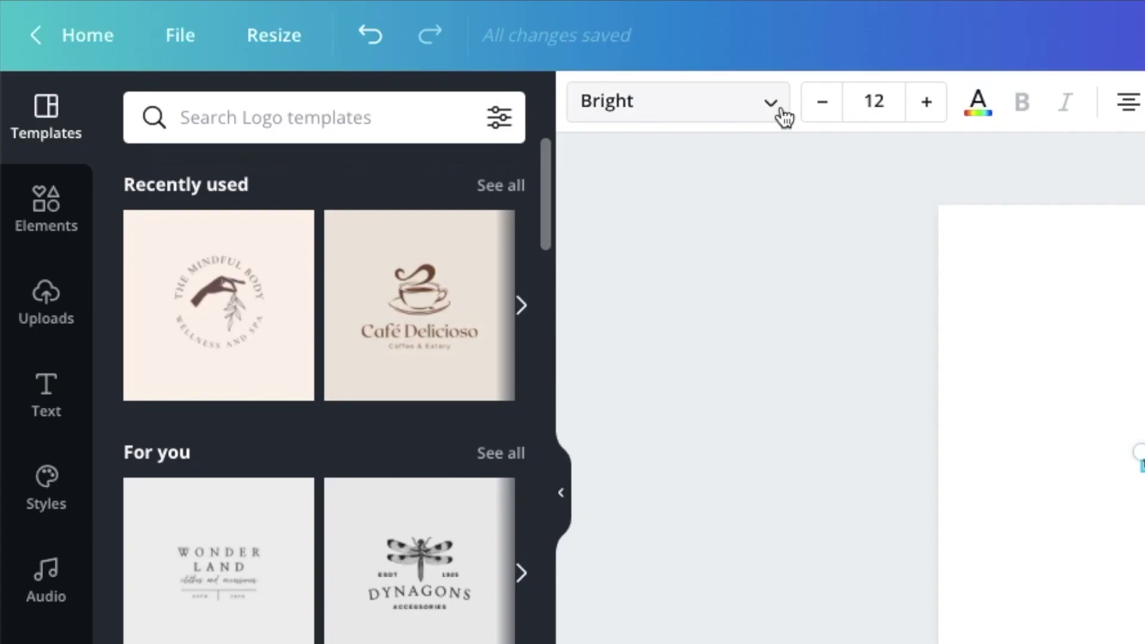
{"action": "left_click", "coordinate": [476, 102]}
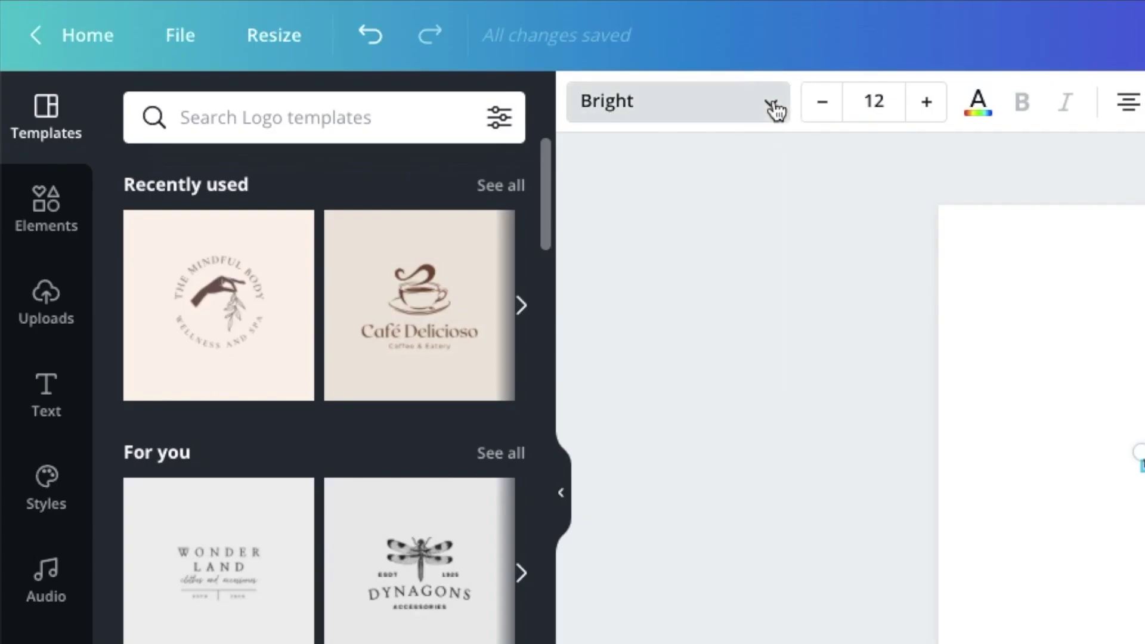
{"action": "left_click", "coordinate": [250, 295]}
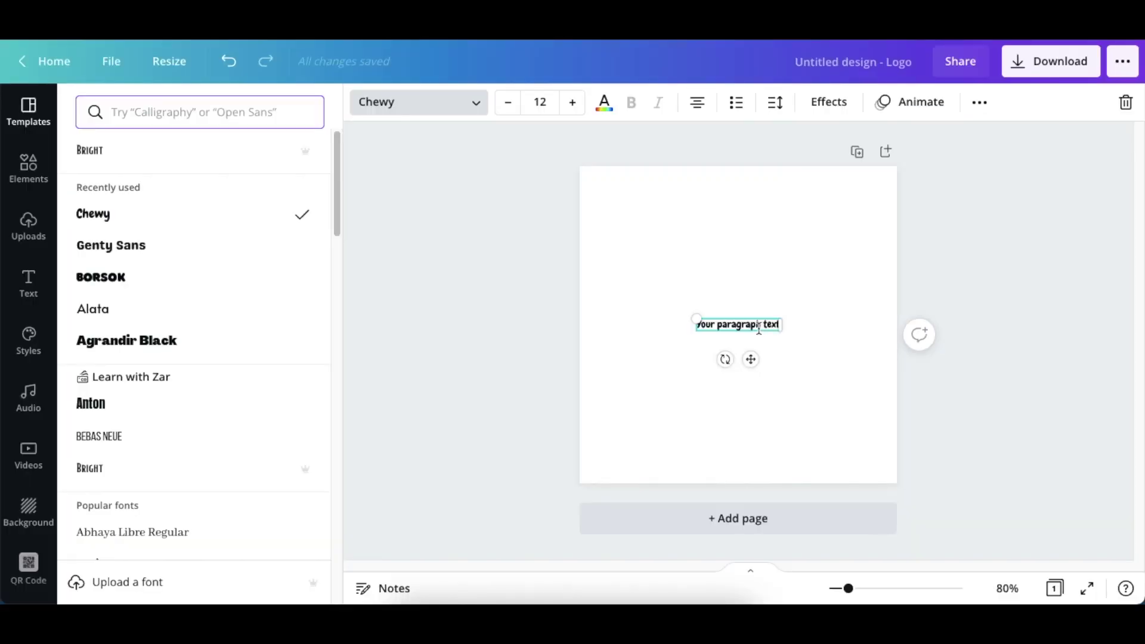
{"action": "left_click", "coordinate": [759, 327]}
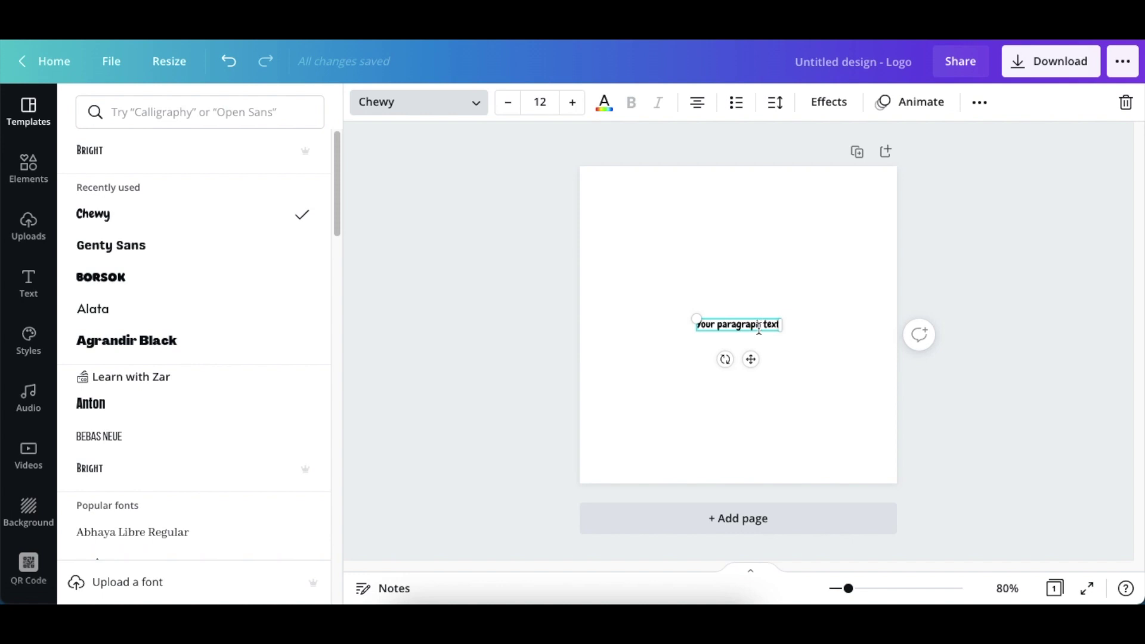
{"action": "key", "text": "ctrl+a"}
{"action": "key", "text": "BackSpace"}
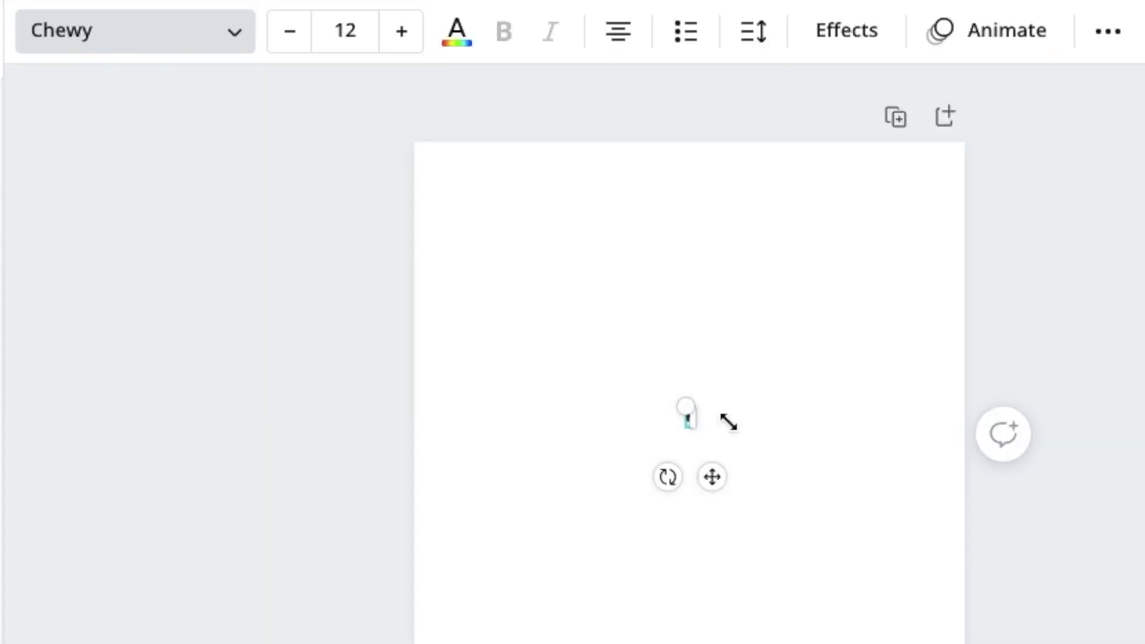
{"action": "left_click", "coordinate": [364, 32]}
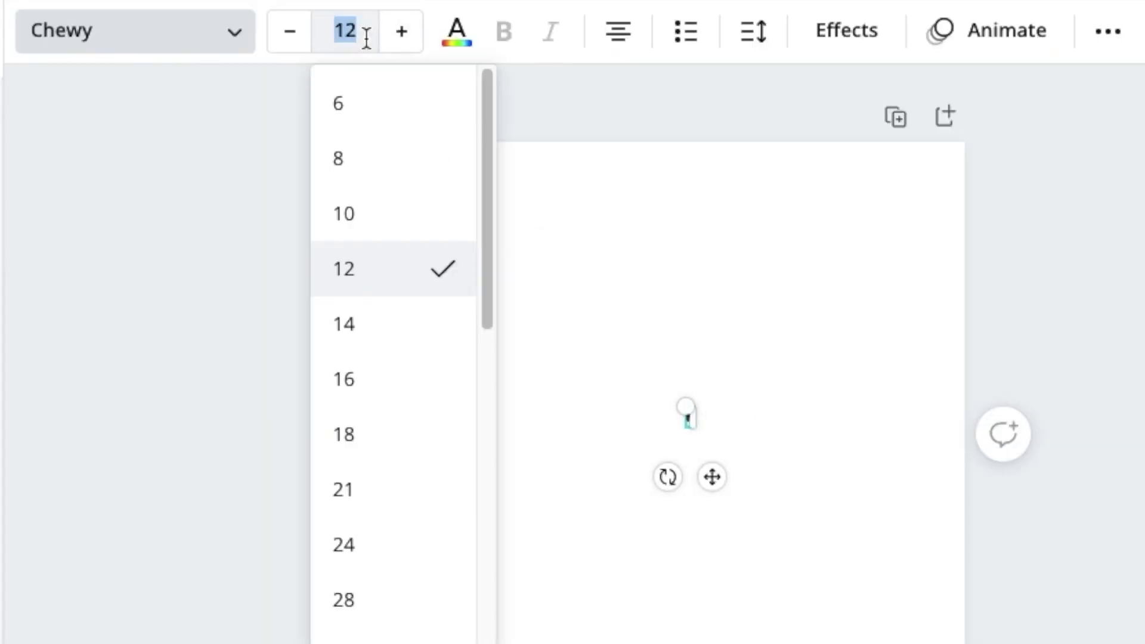
{"action": "type", "text": "135"}
{"action": "key", "text": "Return"}
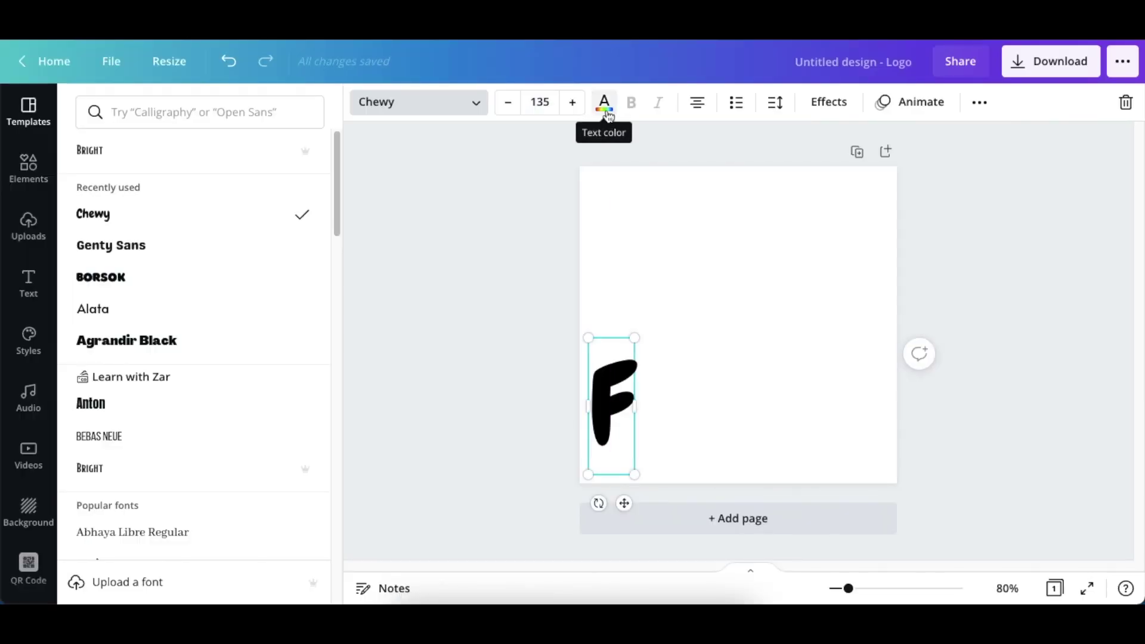
Colour the F with the pink swatch from the Center of Life palette
{"action": "left_click", "coordinate": [608, 117]}
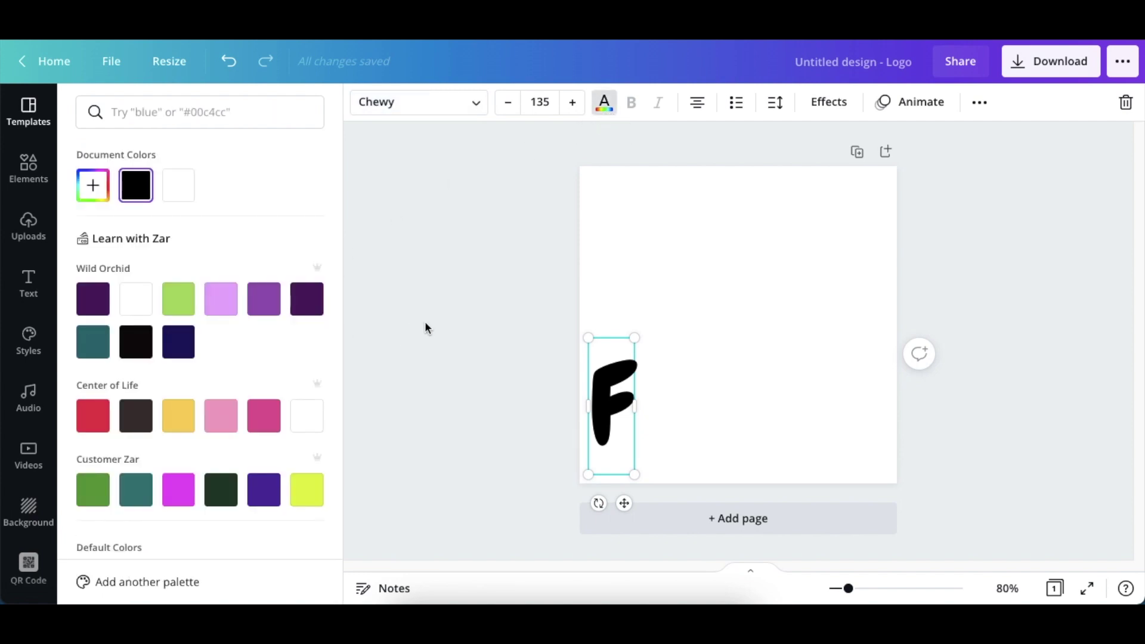
{"action": "left_click", "coordinate": [264, 416]}
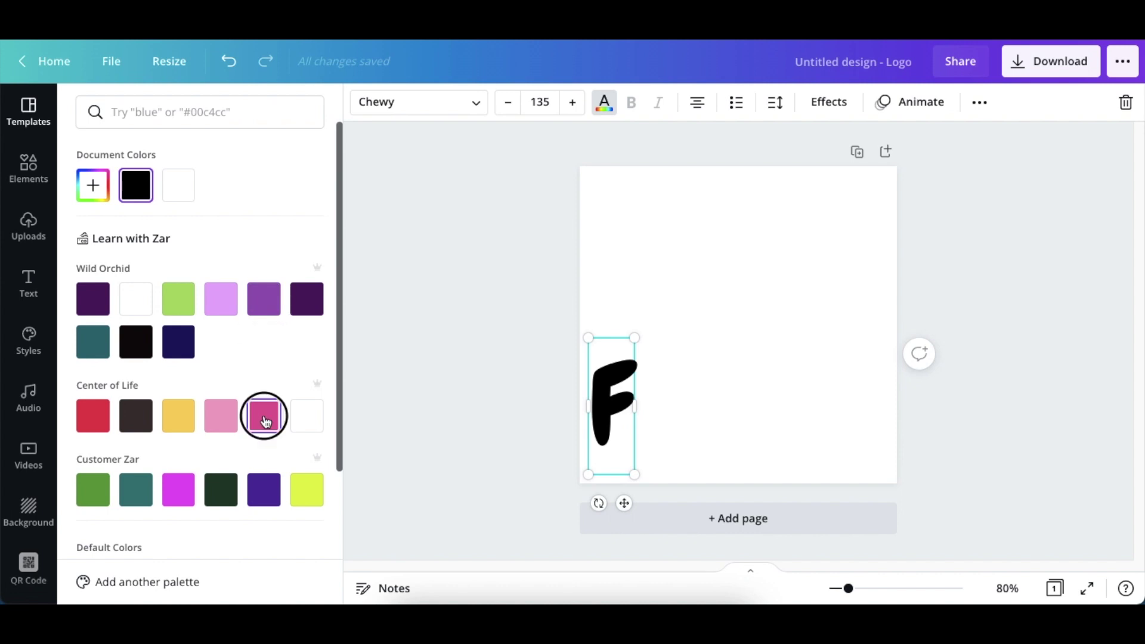
{"action": "left_click", "coordinate": [474, 343]}
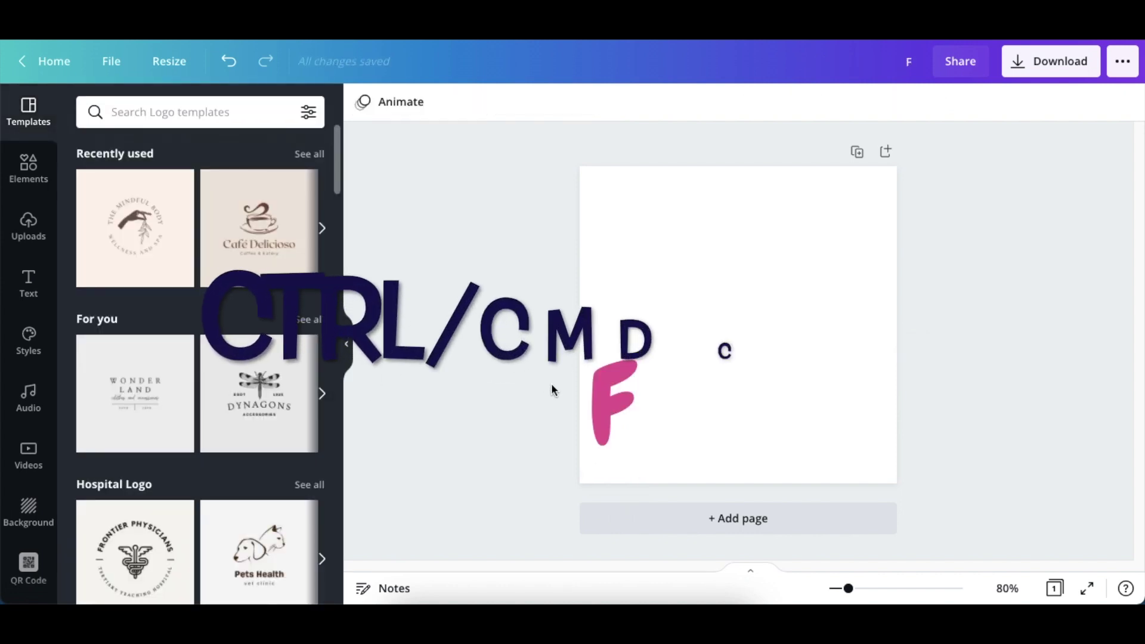
{"action": "left_click", "coordinate": [598, 398]}
Duplicate the F, resize the copy to 92.5, and retype it as a lowercase u beside the F
{"action": "key", "text": "ctrl+c"}
{"action": "key", "text": "ctrl+v"}
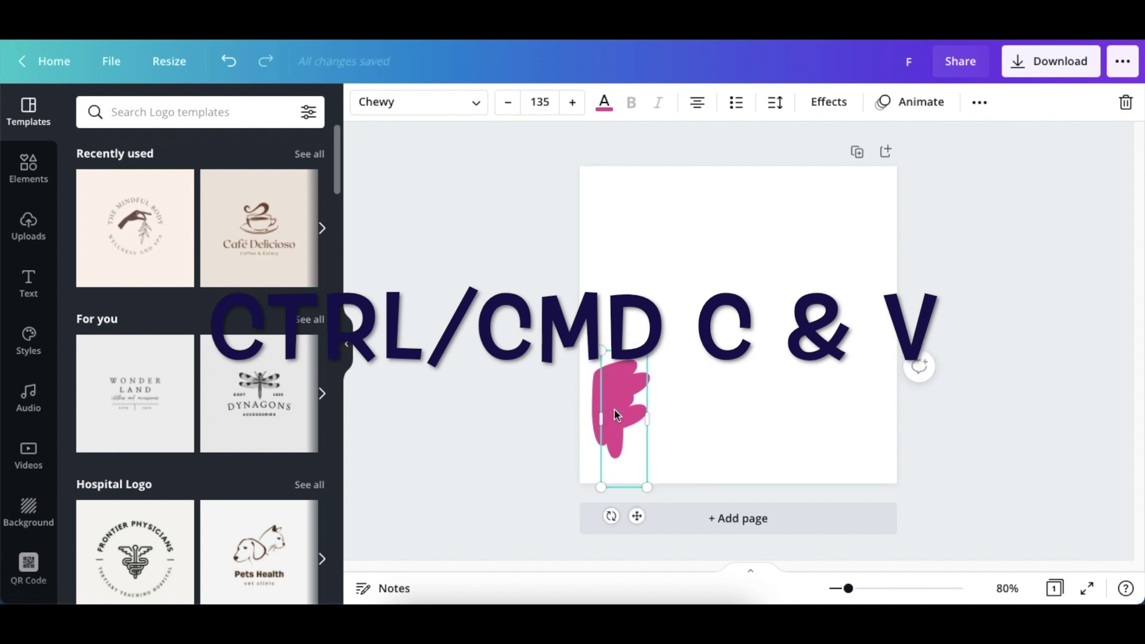
{"action": "left_click_drag", "start_coordinate": [614, 410], "coordinate": [656, 394]}
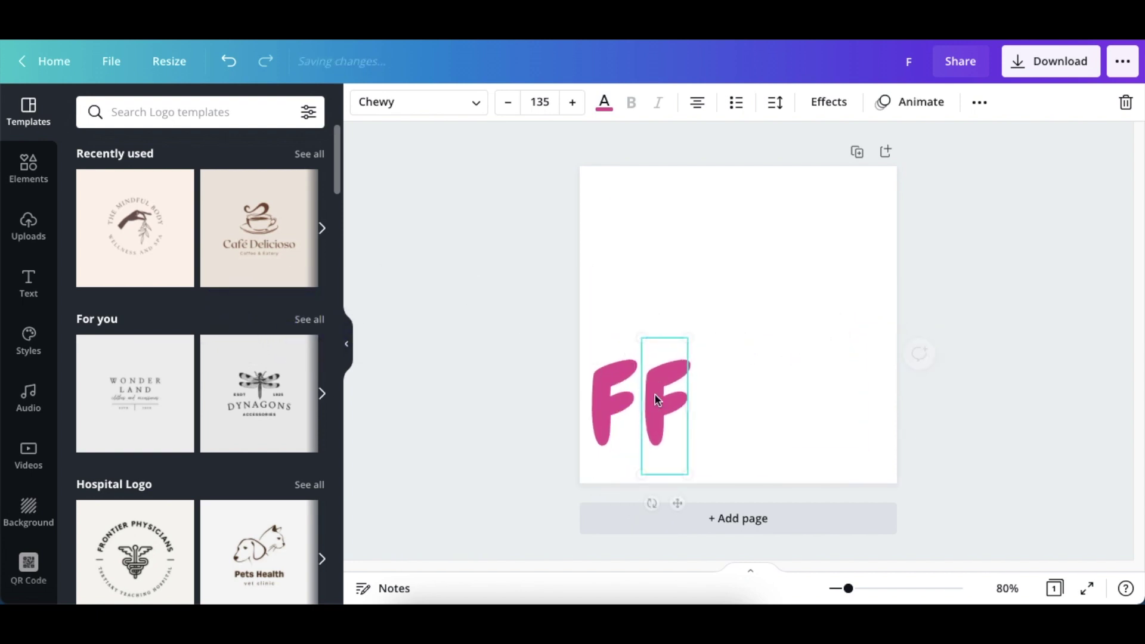
{"action": "left_click", "coordinate": [604, 102]}
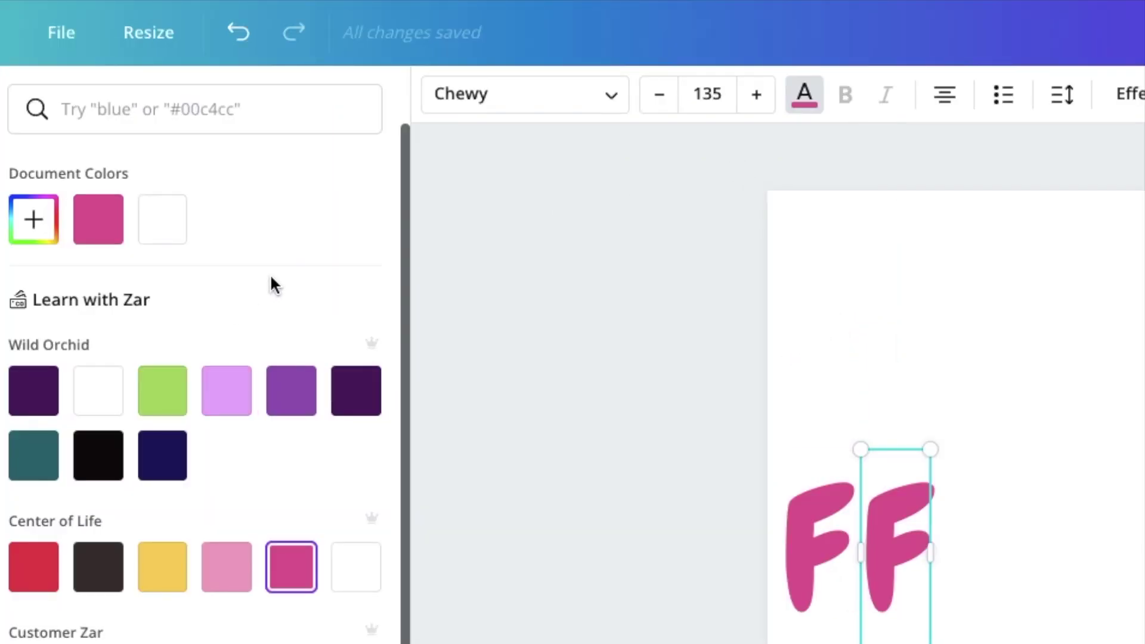
{"action": "left_click", "coordinate": [702, 87]}
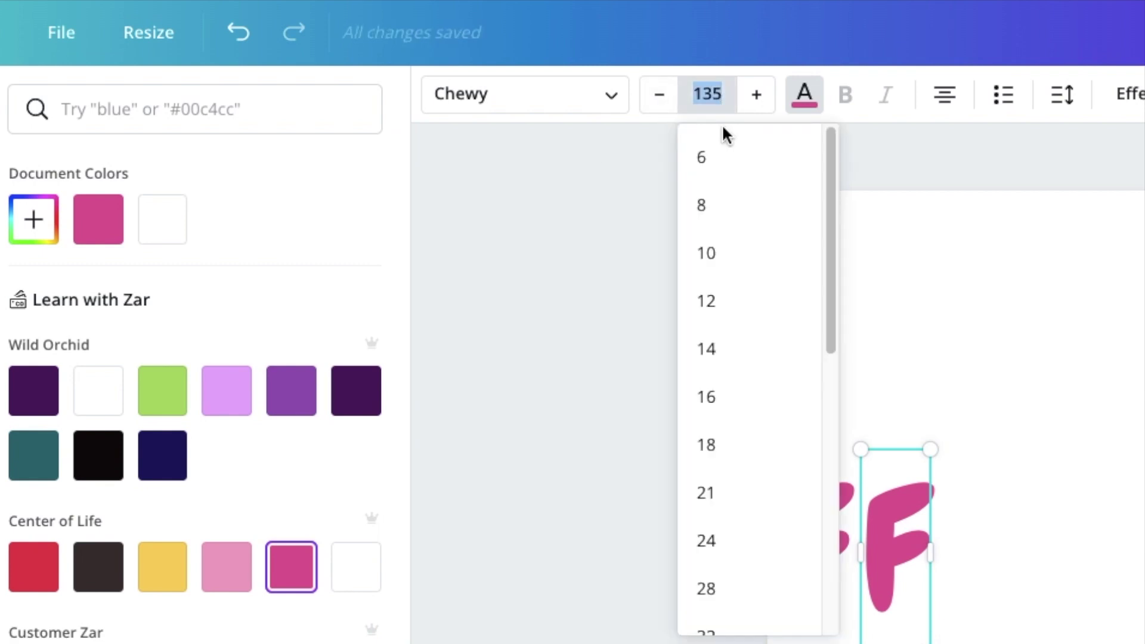
{"action": "type", "text": "92."}
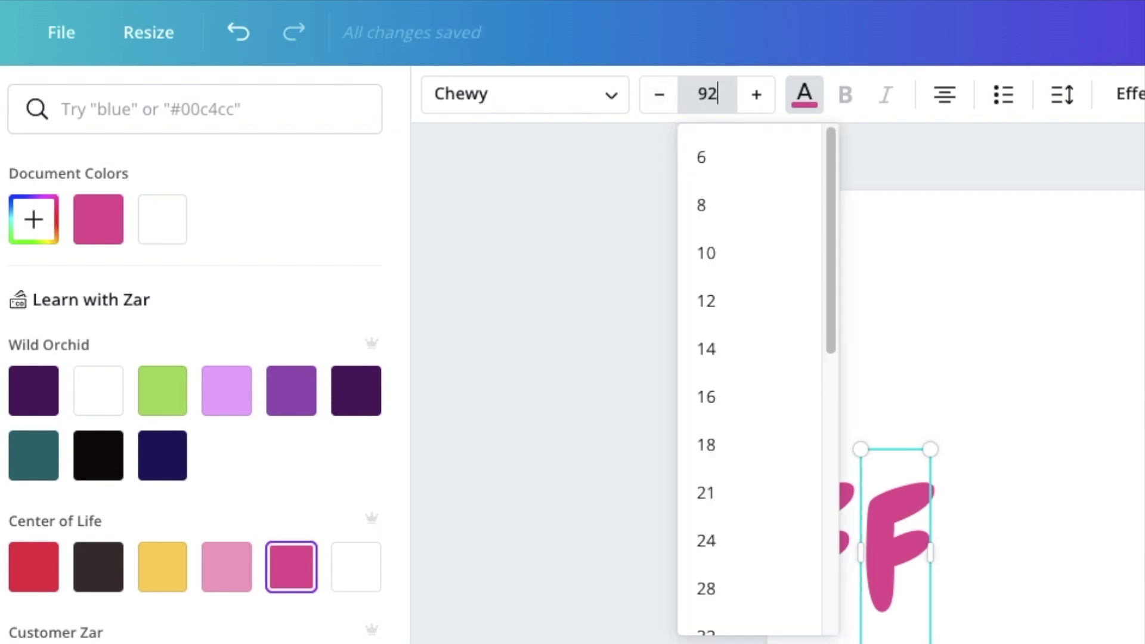
{"action": "type", "text": "5"}
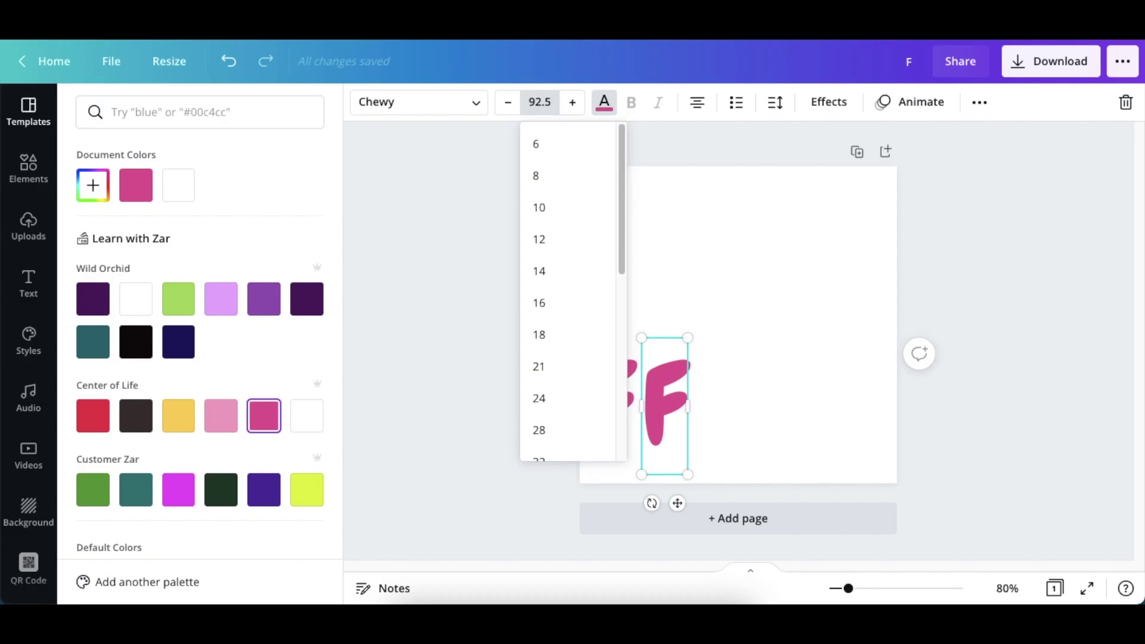
{"action": "key", "text": "Return"}
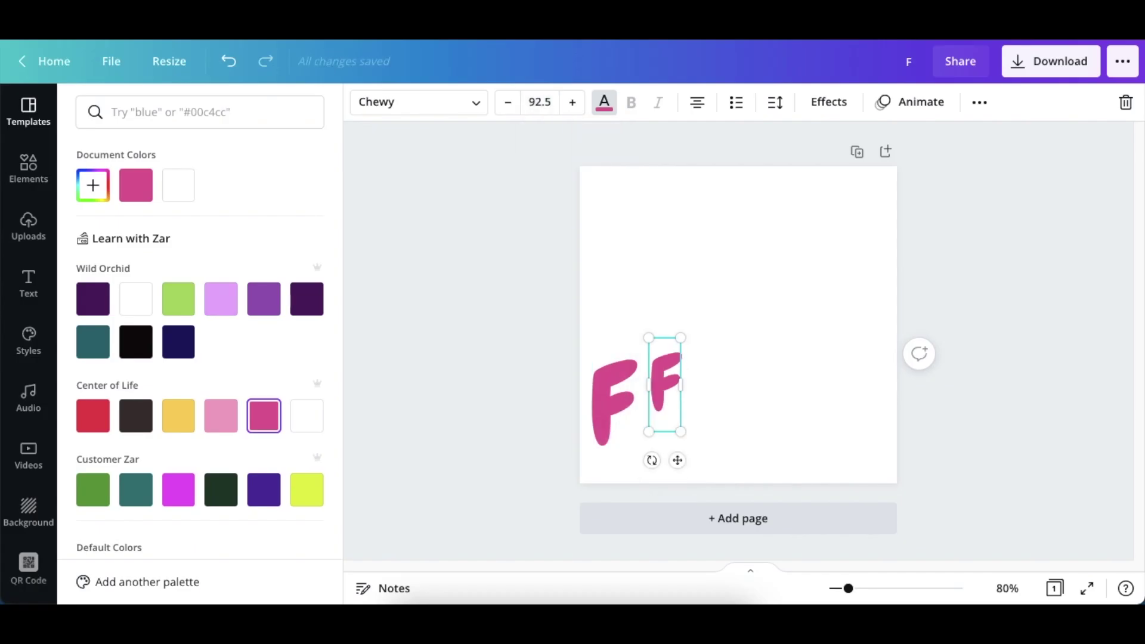
{"action": "double_click", "coordinate": [672, 414]}
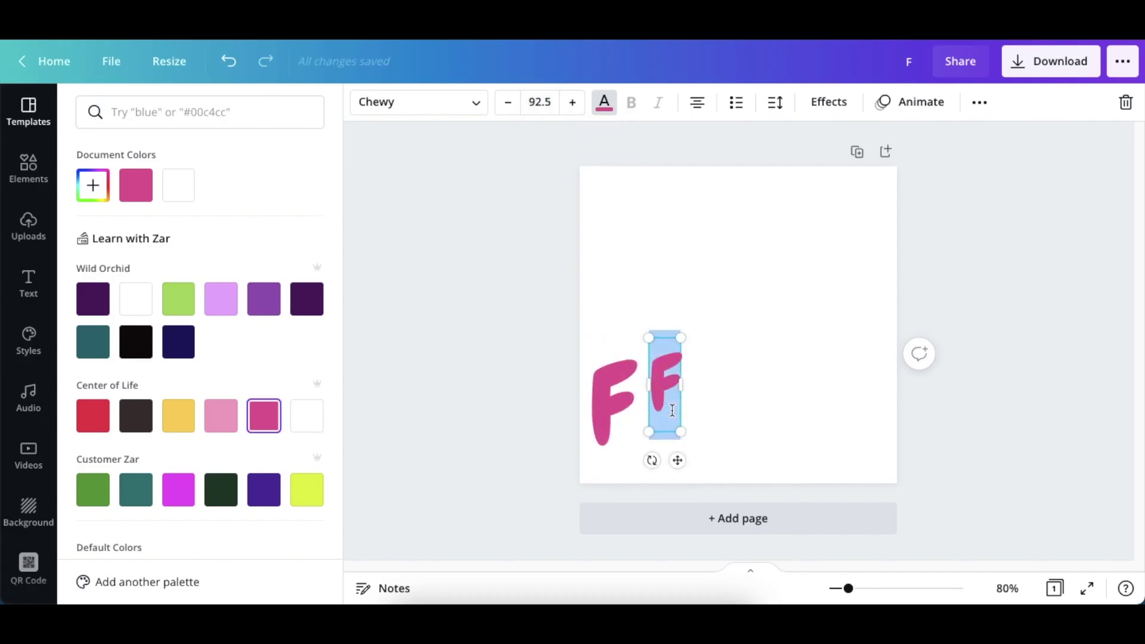
{"action": "type", "text": "u"}
{"action": "left_click_drag", "start_coordinate": [677, 460], "coordinate": [670, 495]}
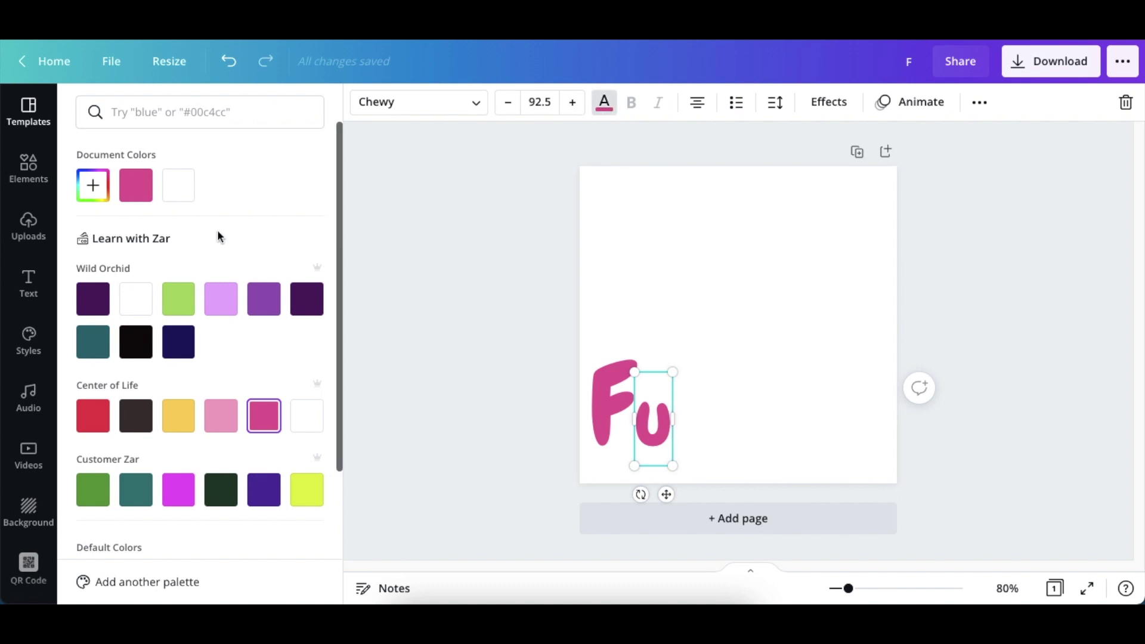
Colour the u yellow using a 'ye' colour search
{"action": "left_click", "coordinate": [163, 113]}
{"action": "type", "text": "yellow"}
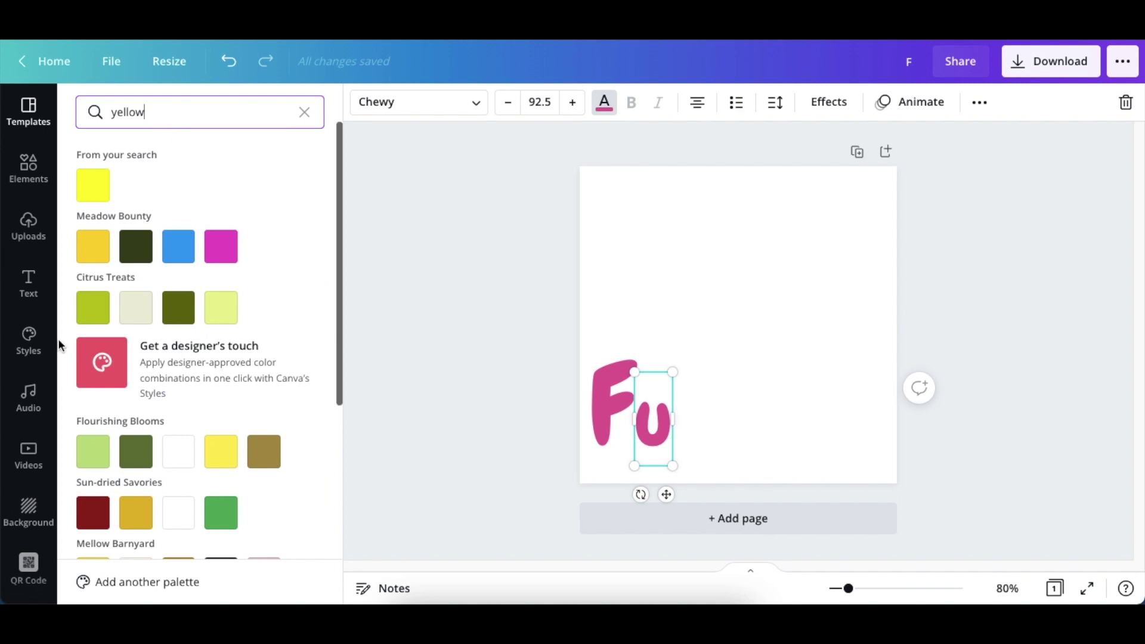
{"action": "left_click", "coordinate": [95, 185]}
{"action": "left_click", "coordinate": [486, 294]}
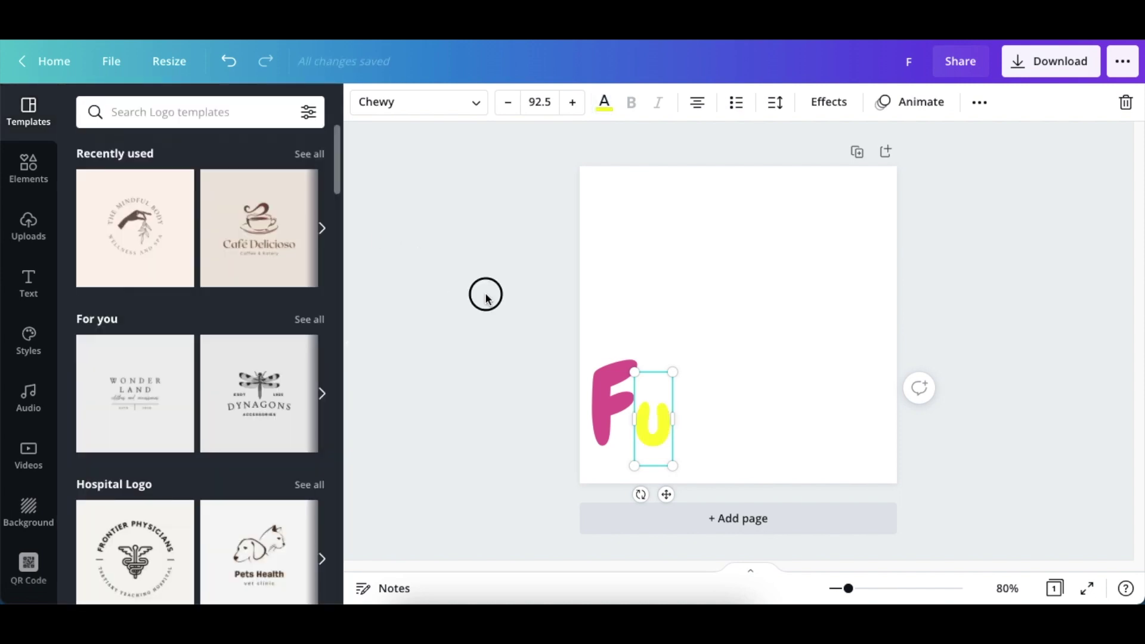
{"action": "left_click", "coordinate": [659, 427]}
Duplicate the u, retype the copy as n, and colour it green
{"action": "key", "text": "ctrl+d"}
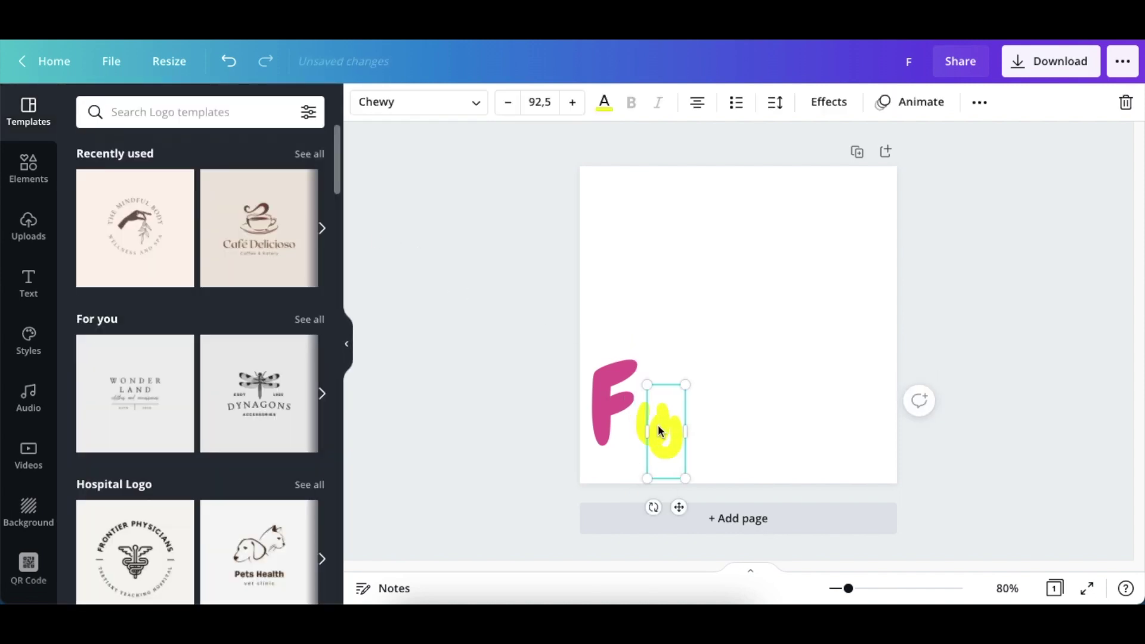
{"action": "left_click_drag", "start_coordinate": [665, 453], "coordinate": [698, 435]}
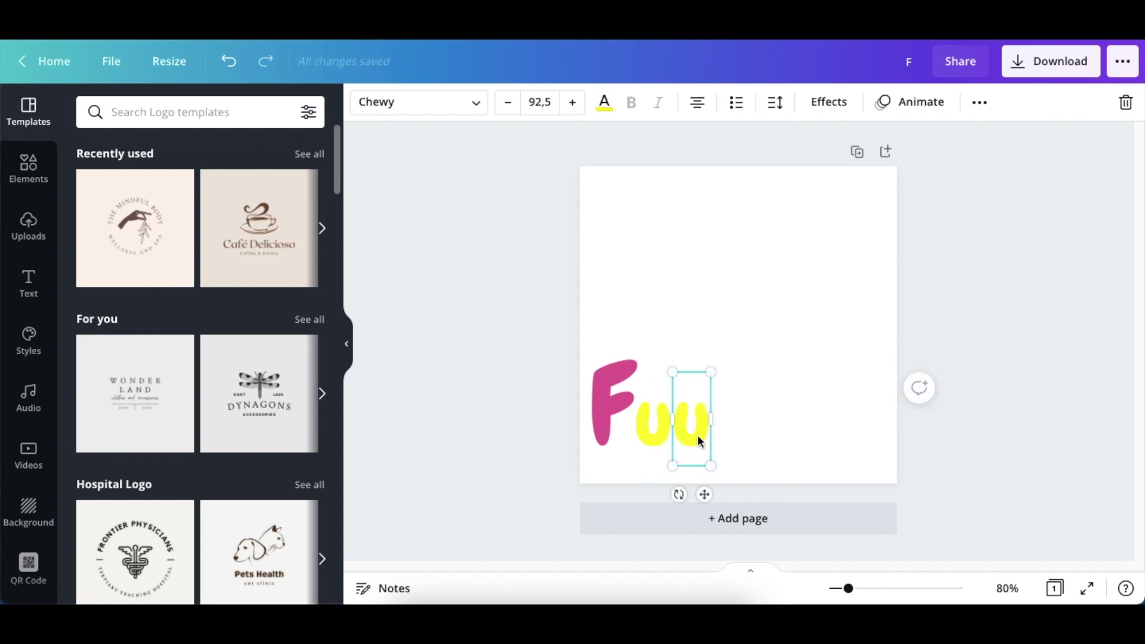
{"action": "double_click", "coordinate": [698, 437]}
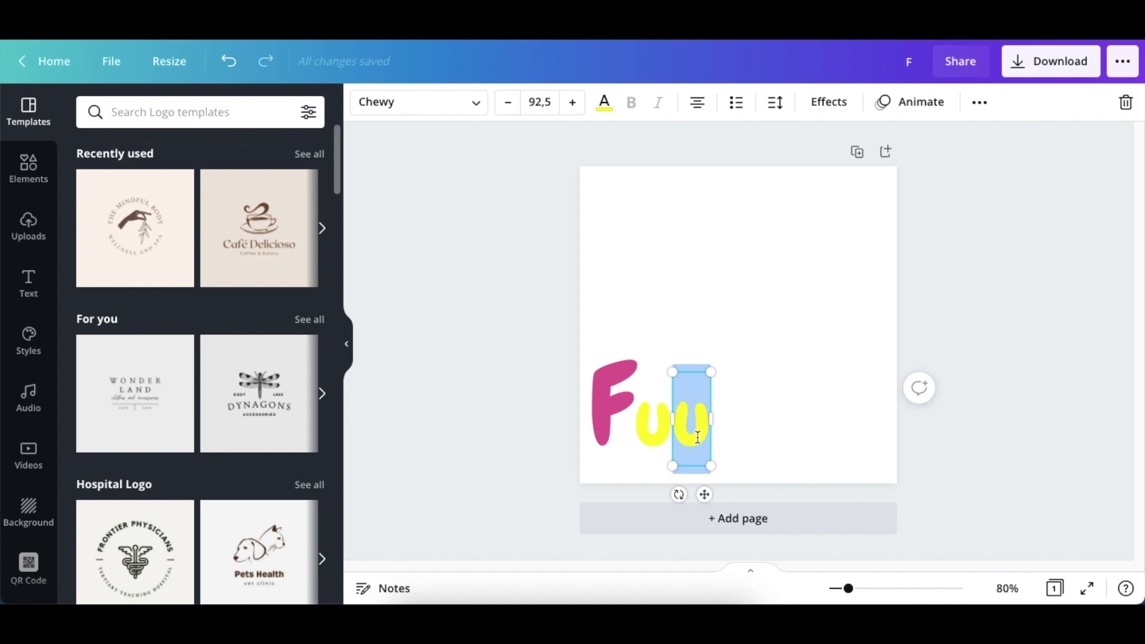
{"action": "type", "text": "n"}
{"action": "left_click", "coordinate": [604, 101]}
{"action": "left_click", "coordinate": [738, 269]}
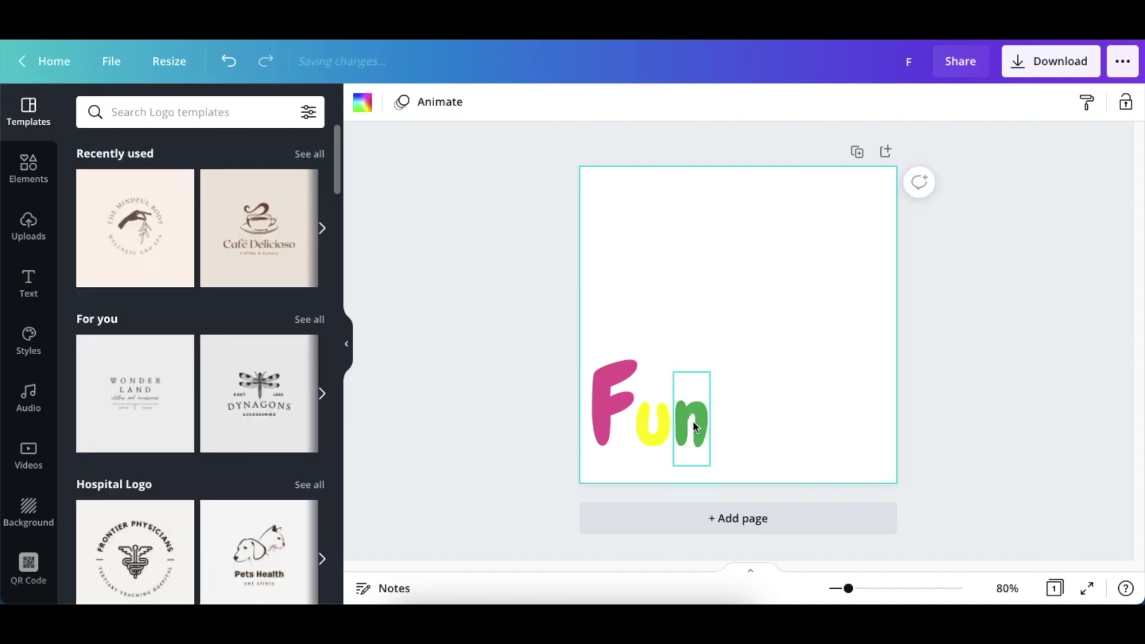
{"action": "left_click", "coordinate": [727, 424]}
Turn the next copy into a C at size 135 and place it after the n
{"action": "double_click", "coordinate": [727, 424]}
{"action": "type", "text": "c"}
{"action": "left_click", "coordinate": [540, 102]}
{"action": "type", "text": "135"}
{"action": "key", "text": "Return"}
{"action": "left_click_drag", "start_coordinate": [727, 536], "coordinate": [736, 501]}
Paste more letter copies at the end of the word and retype them as r and e
{"action": "key", "text": "ctrl+v"}
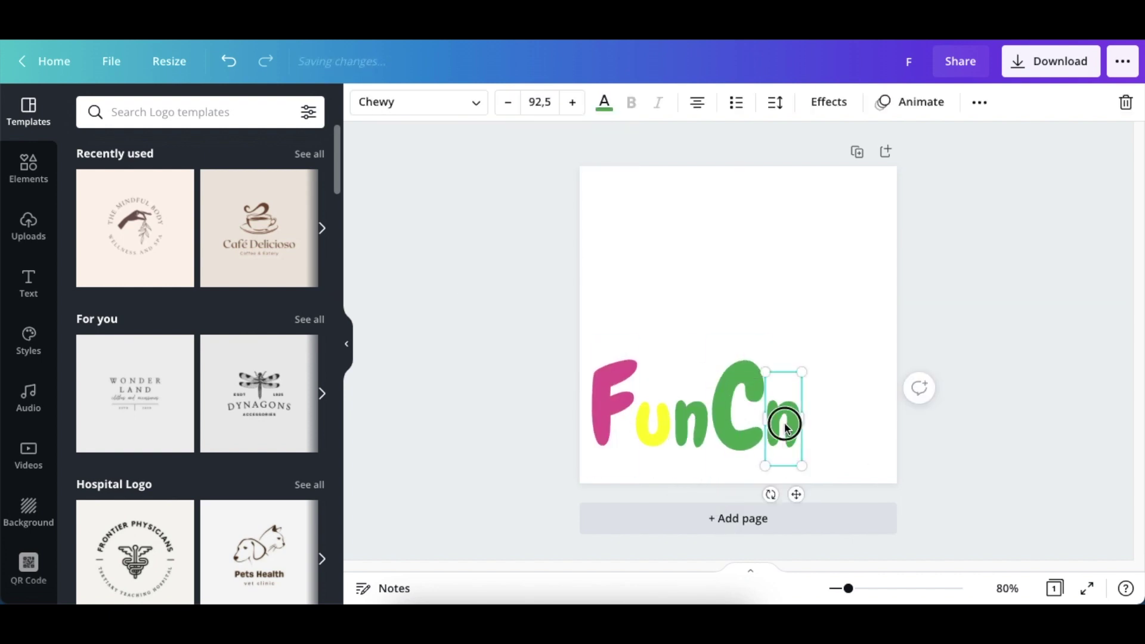
{"action": "type", "text": "a"}
{"action": "left_click_drag", "start_coordinate": [783, 418], "coordinate": [851, 421]}
{"action": "type", "text": "r"}
{"action": "left_click", "coordinate": [485, 388]}
{"action": "type", "text": "a"}
{"action": "type", "text": "e"}
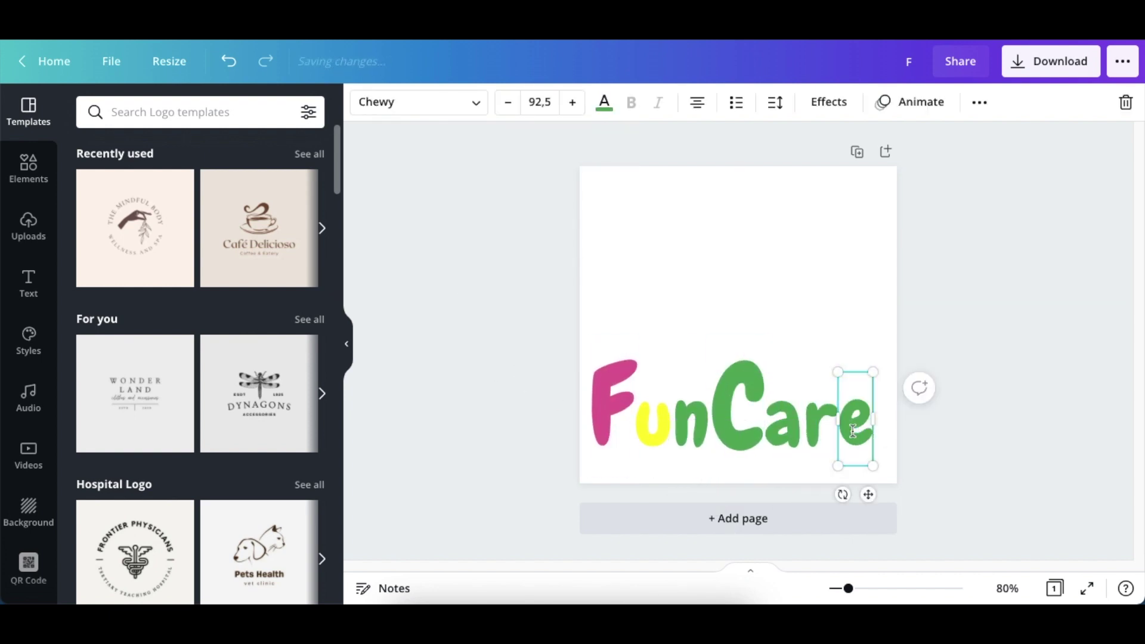
Recolour the e red and the r purple
{"action": "left_click", "coordinate": [604, 102]}
{"action": "double_click", "coordinate": [123, 106]}
{"action": "type", "text": "pur"}
{"action": "scroll", "coordinate": [217, 369], "scroll_direction": "down", "scroll_amount": 4}
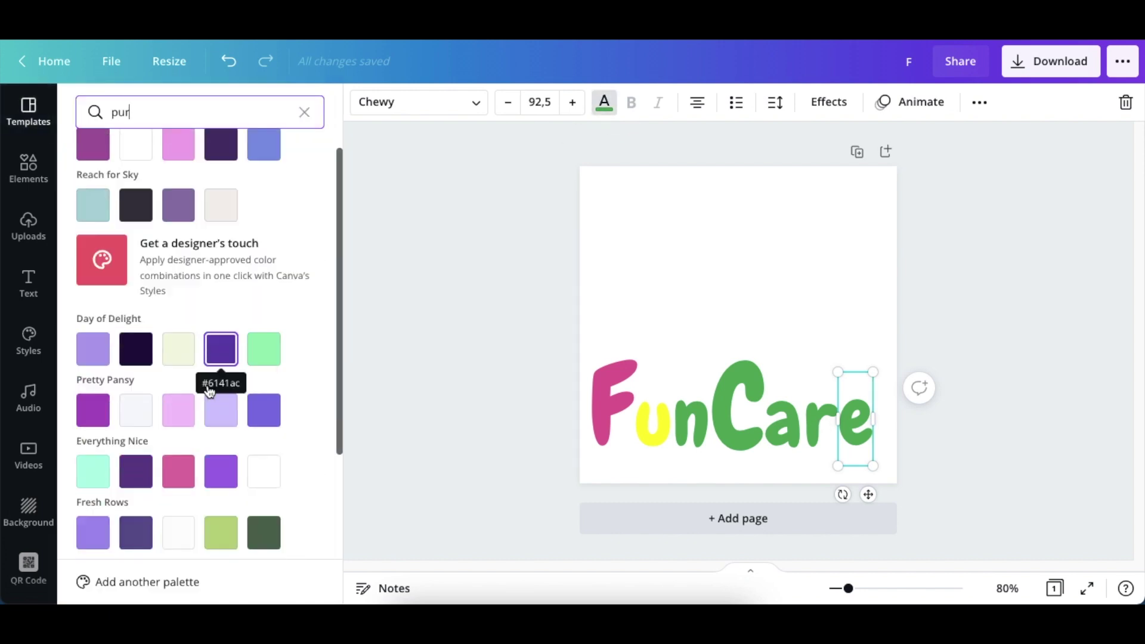
{"action": "left_click", "coordinate": [258, 470]}
{"action": "left_click", "coordinate": [960, 324]}
{"action": "left_click", "coordinate": [820, 417]}
{"action": "left_click", "coordinate": [604, 102]}
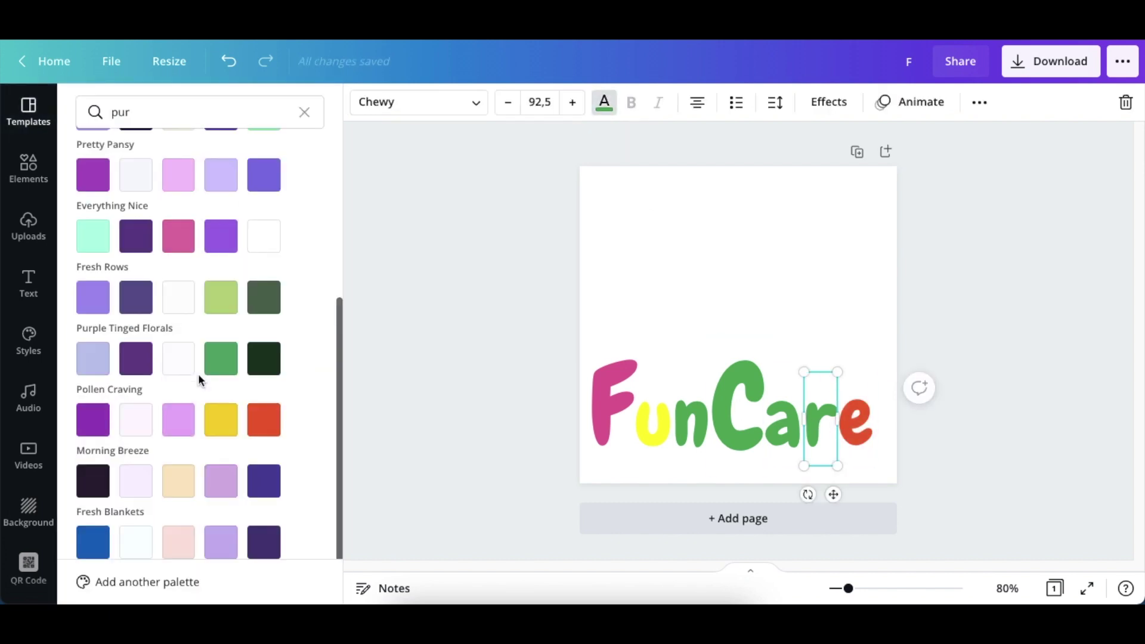
{"action": "left_click", "coordinate": [93, 188]}
Recolour the a blue using a 'blue' search and the C dark plum
{"action": "left_click", "coordinate": [783, 417]}
{"action": "double_click", "coordinate": [123, 112]}
{"action": "type", "text": "lime"}
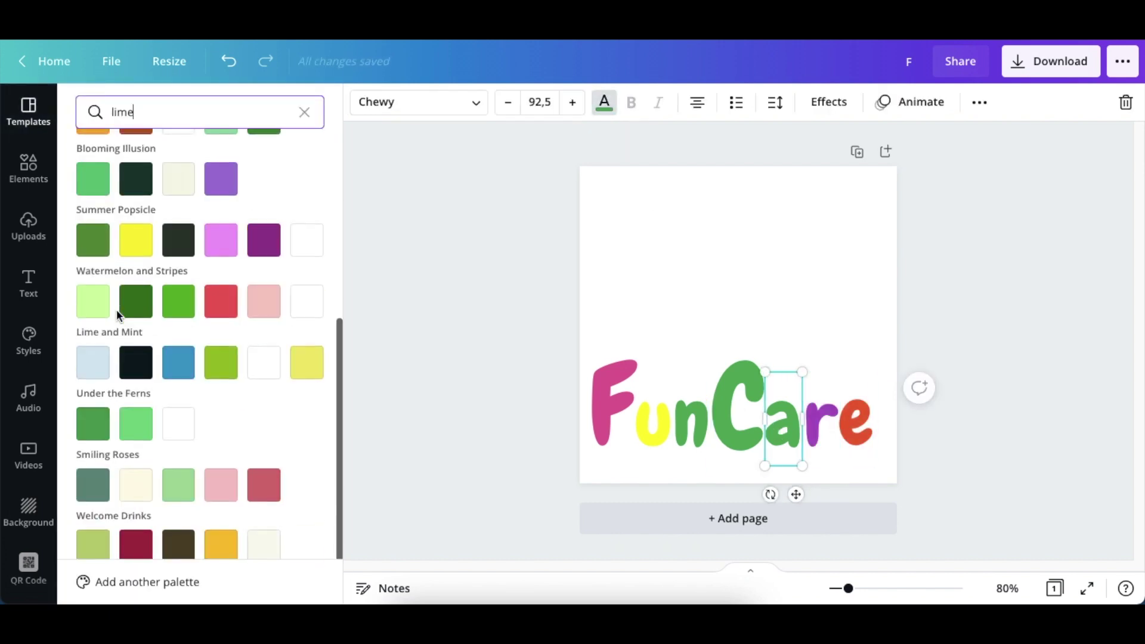
{"action": "double_click", "coordinate": [123, 112]}
{"action": "type", "text": "blue"}
{"action": "scroll", "coordinate": [202, 358], "scroll_direction": "down", "scroll_amount": 5}
{"action": "left_click", "coordinate": [220, 440]}
{"action": "left_click", "coordinate": [729, 431]}
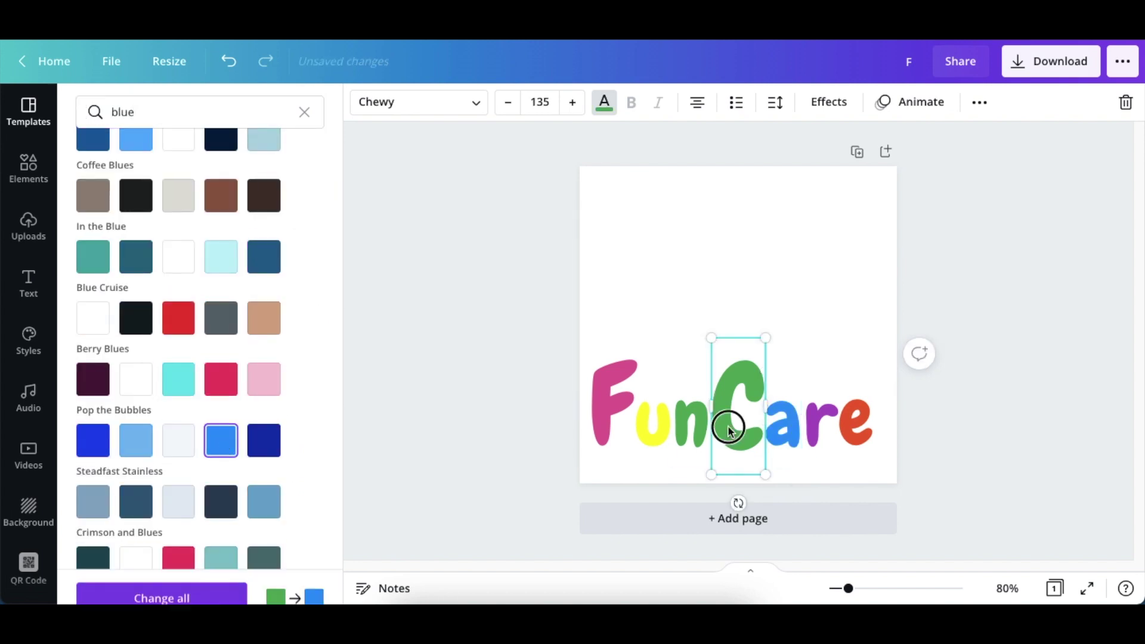
{"action": "left_click", "coordinate": [94, 360]}
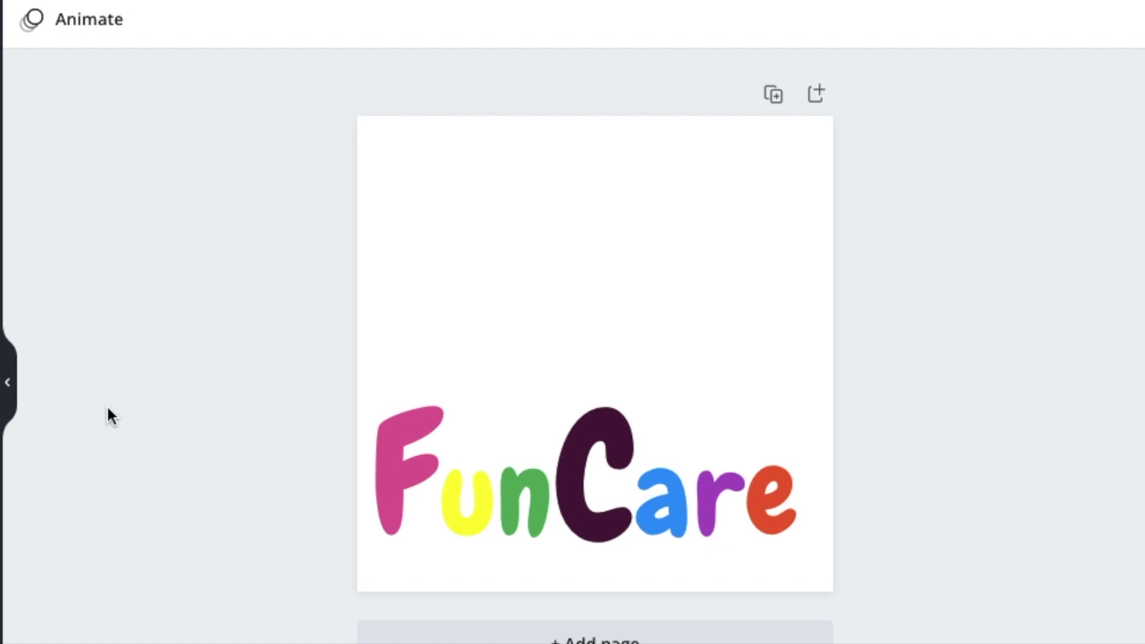
Select all seven FunCare letters, group them into one element and lock it
{"action": "left_click_drag", "start_coordinate": [220, 493], "coordinate": [818, 518]}
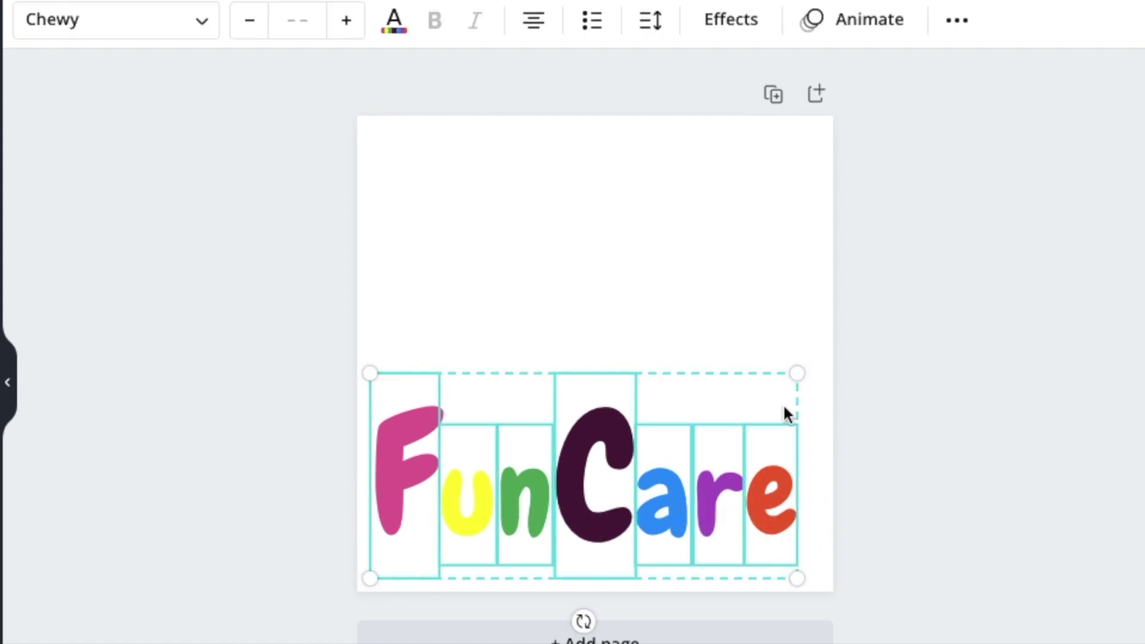
{"action": "left_click", "coordinate": [954, 27]}
{"action": "left_click", "coordinate": [614, 80]}
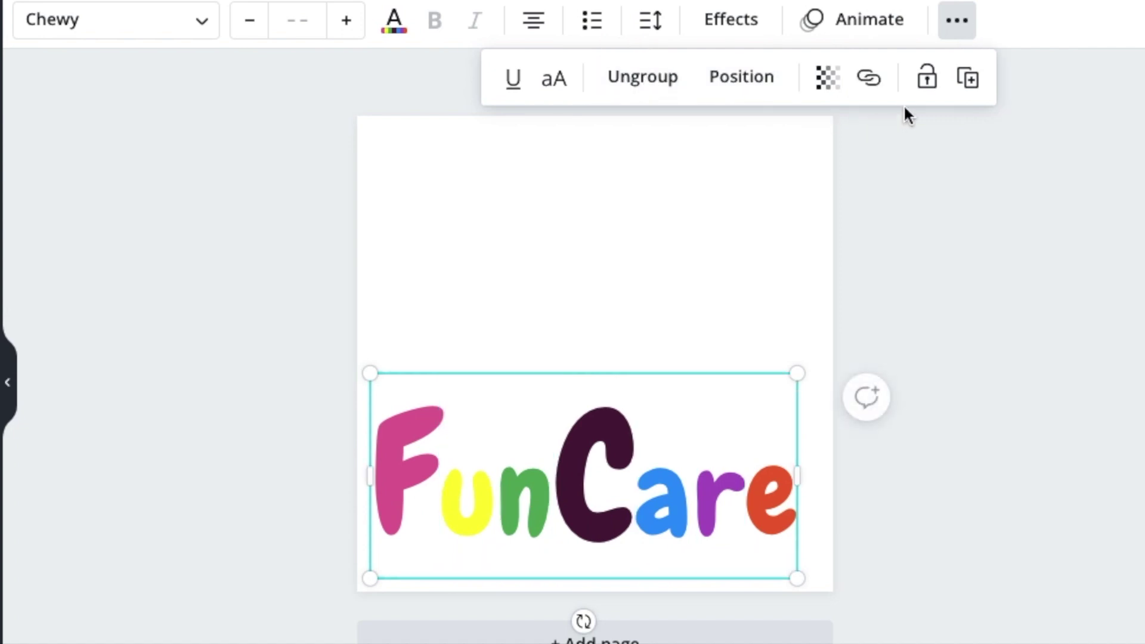
{"action": "left_click", "coordinate": [926, 79]}
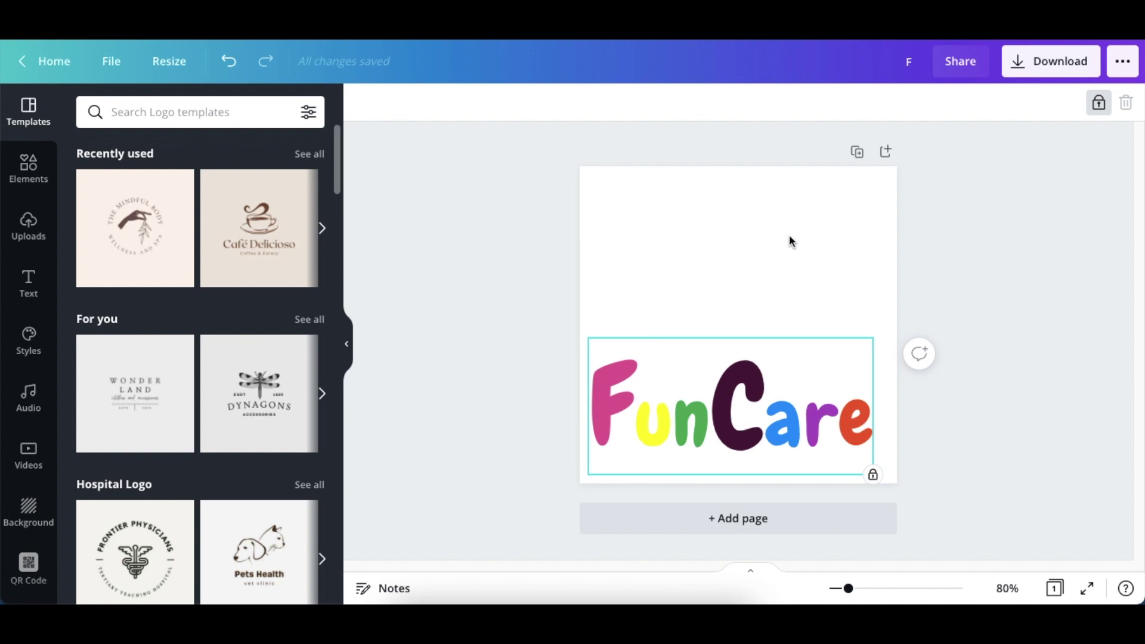
Add a yellow 'Learning Centre' text box and place it below FunCare at bottom-right
{"action": "left_click", "coordinate": [973, 281]}
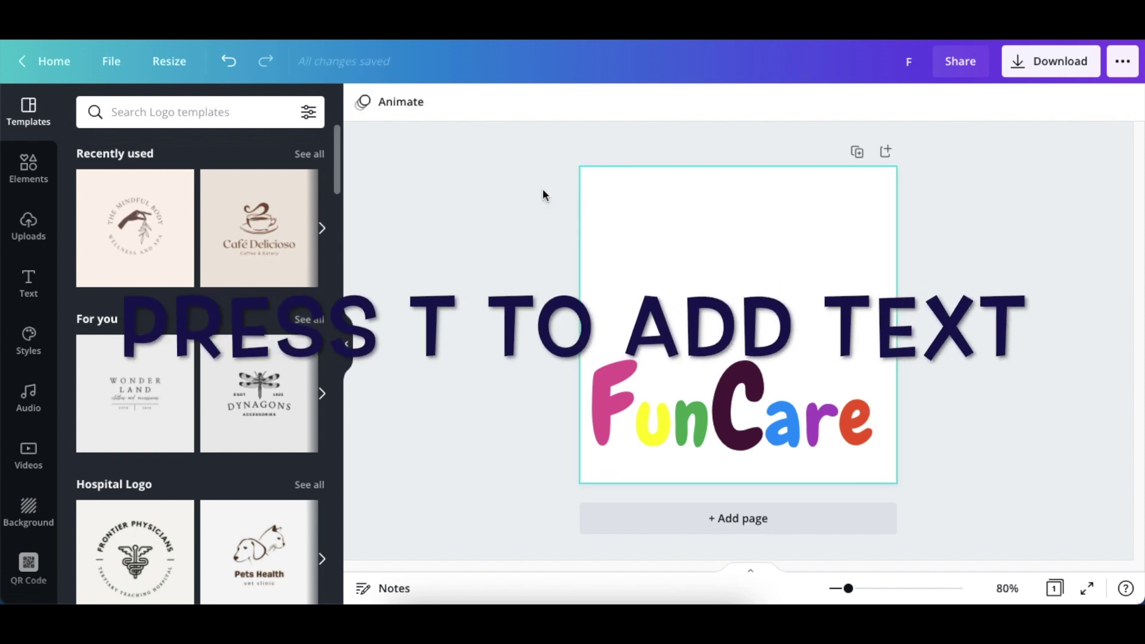
{"action": "key", "text": "t"}
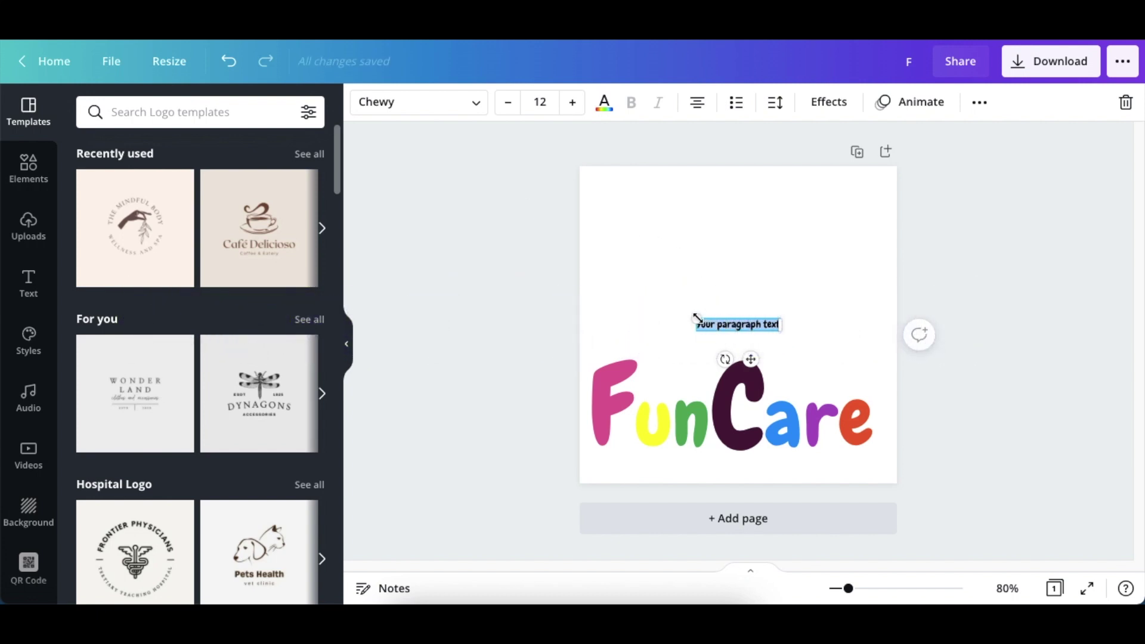
{"action": "type", "text": "Learning Centre"}
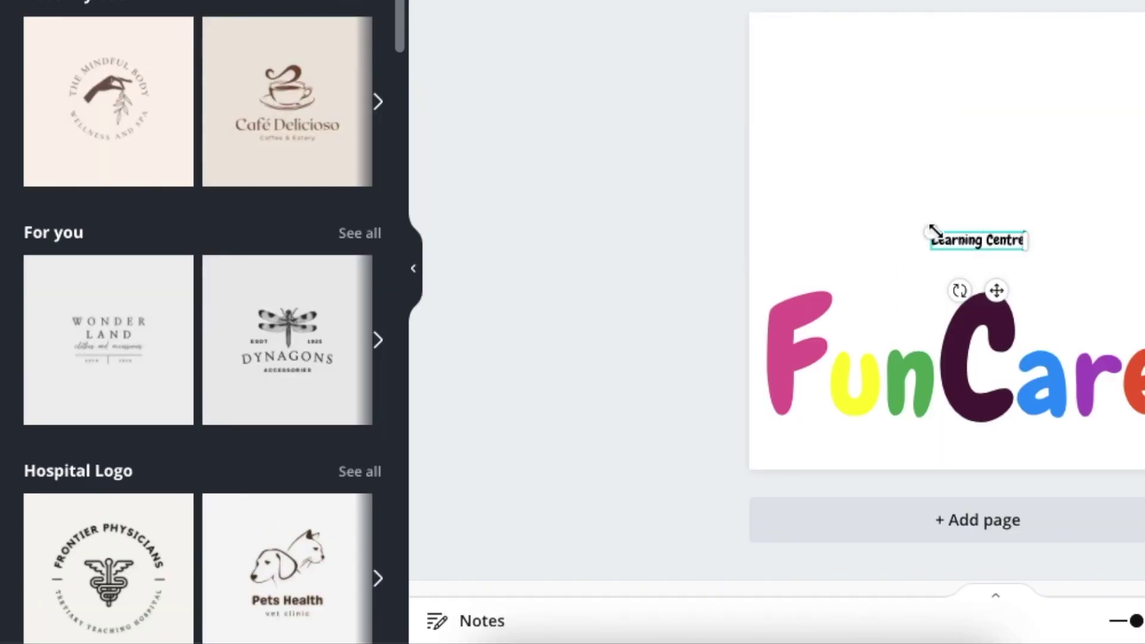
{"action": "left_click_drag", "start_coordinate": [930, 225], "coordinate": [888, 218]}
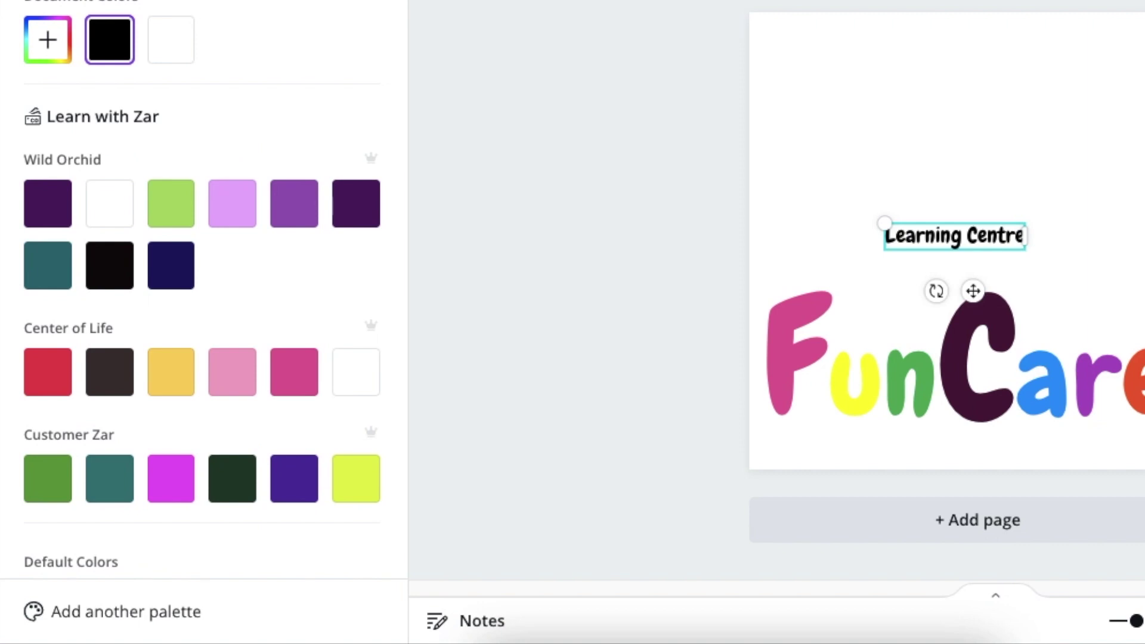
{"action": "left_click", "coordinate": [46, 128]}
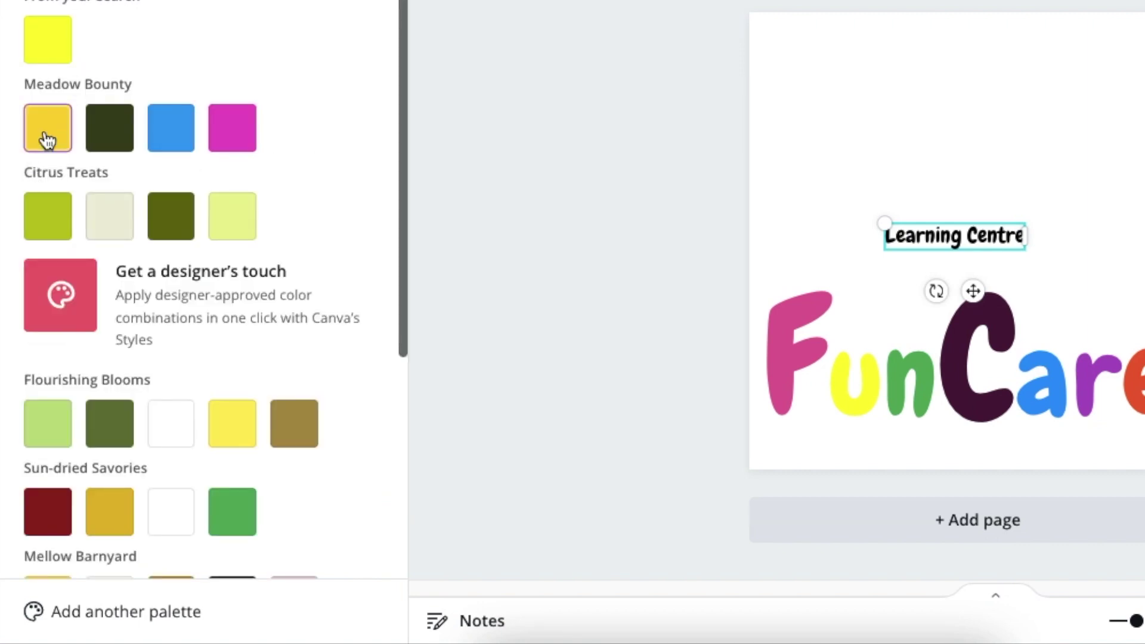
{"action": "left_click_drag", "start_coordinate": [973, 292], "coordinate": [1126, 496]}
{"action": "left_click", "coordinate": [580, 105]}
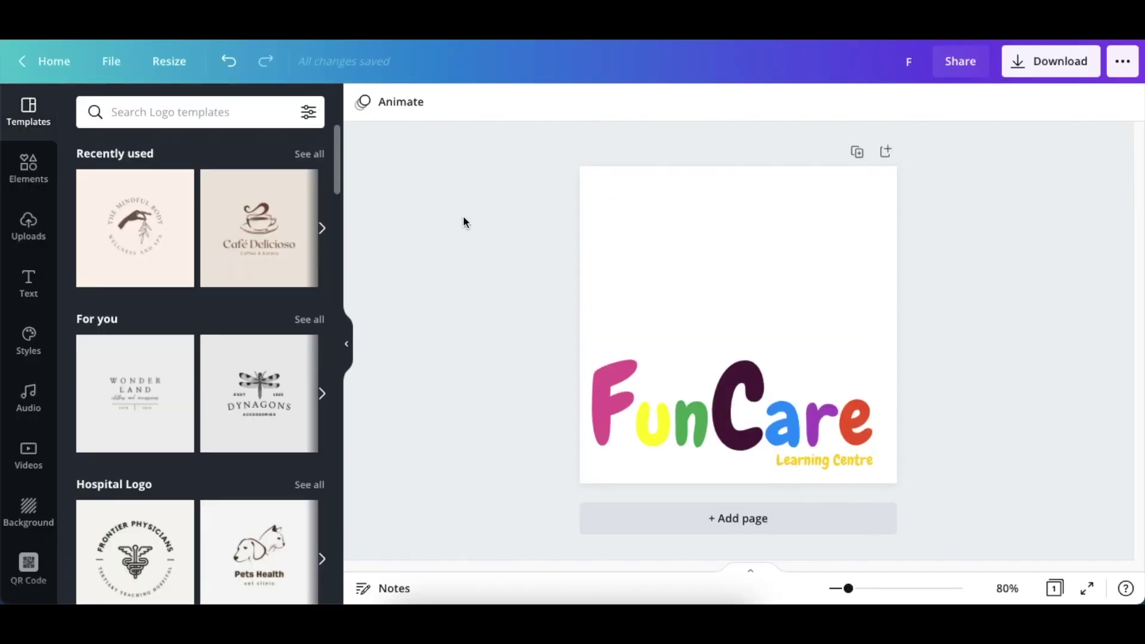
{"action": "key", "text": "l"}
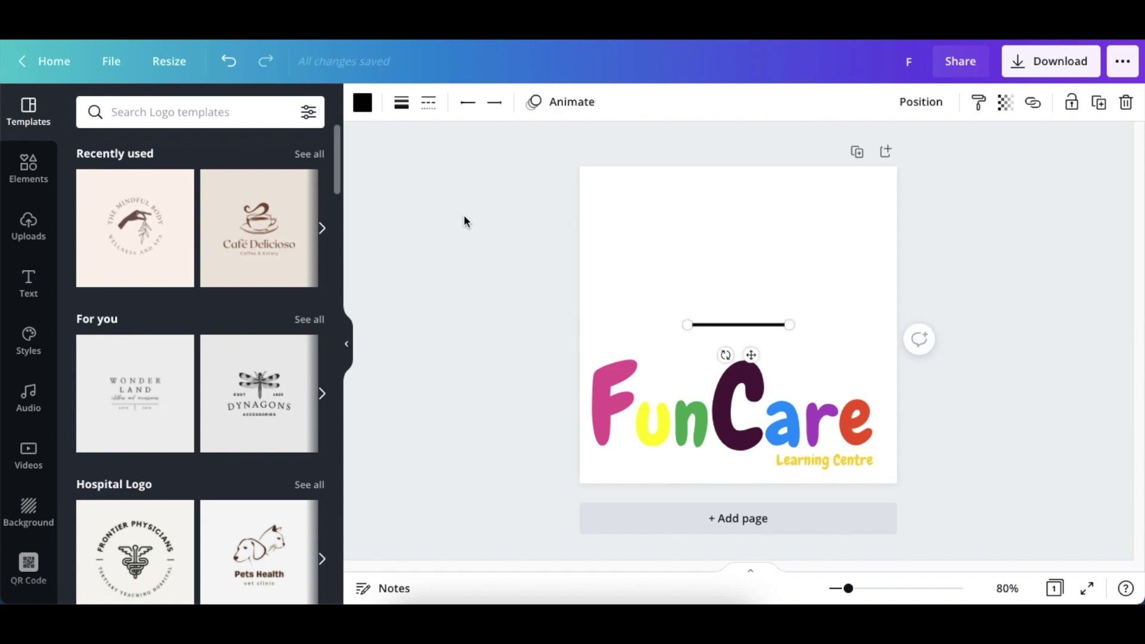
Increase the line's weight from 5 to 9
{"action": "left_click", "coordinate": [403, 103]}
{"action": "left_click_drag", "start_coordinate": [495, 150], "coordinate": [498, 150]}
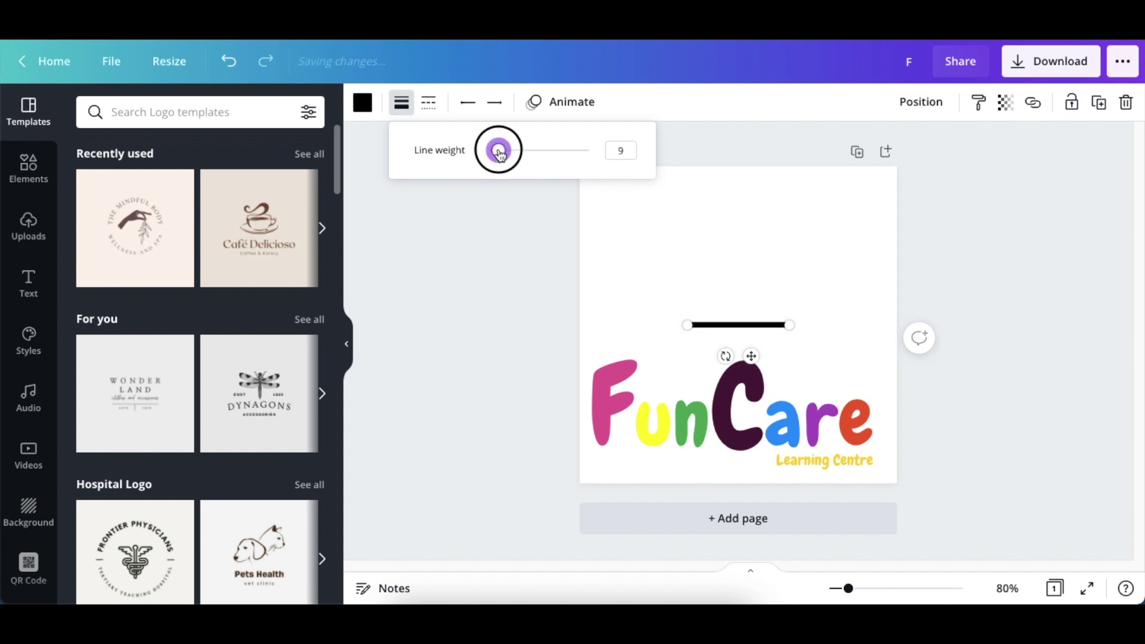
{"action": "left_click", "coordinate": [438, 127]}
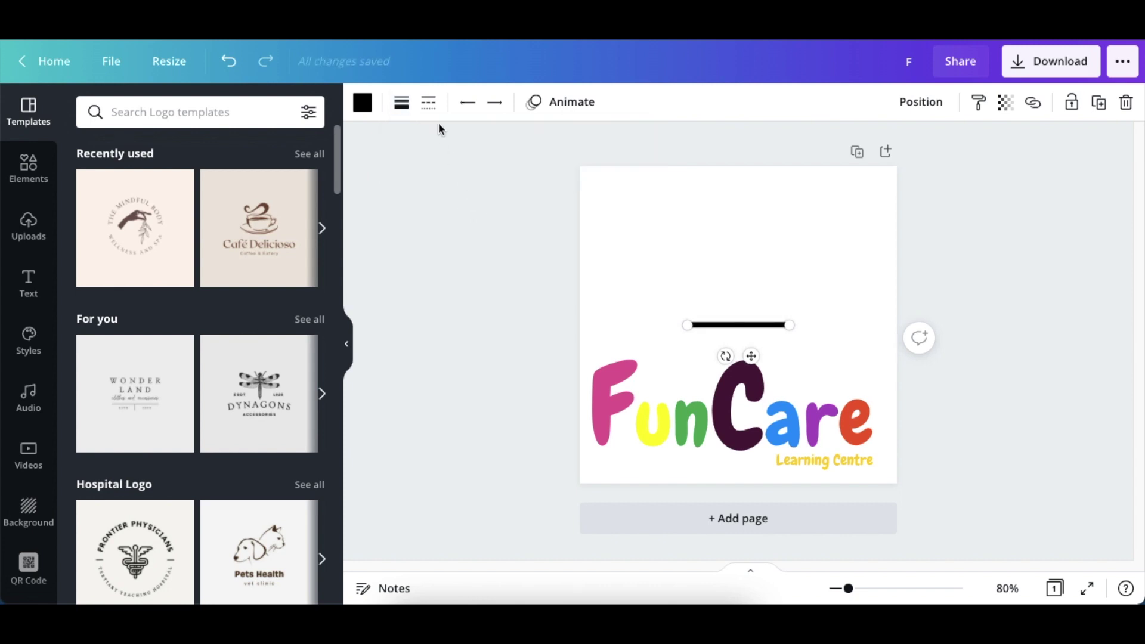
{"action": "left_click", "coordinate": [469, 105]}
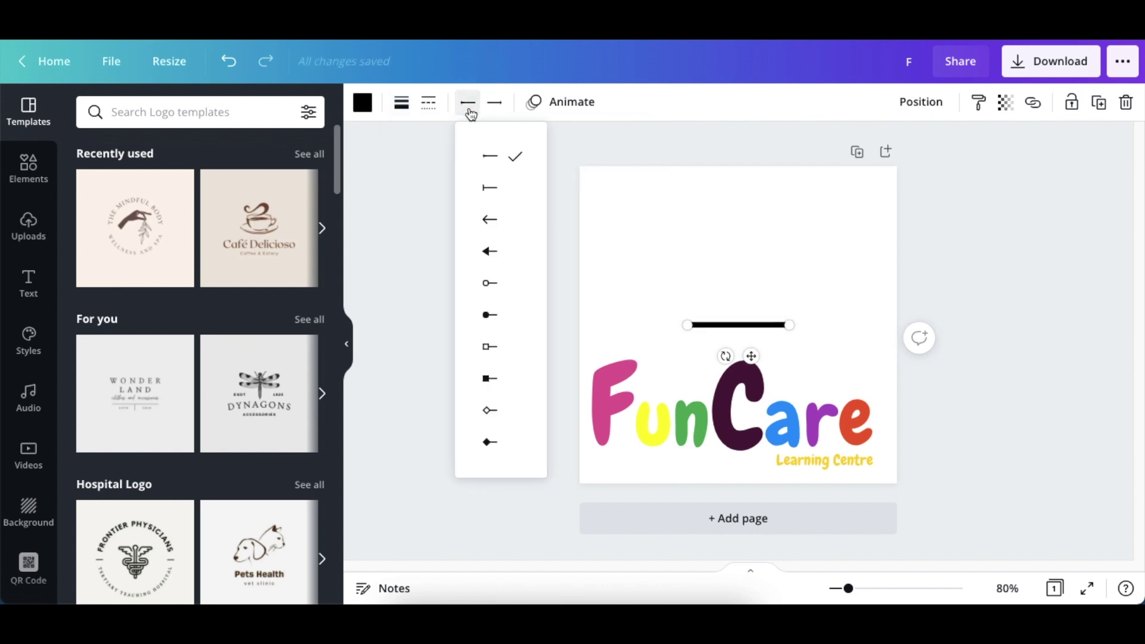
{"action": "left_click", "coordinate": [469, 107]}
{"action": "left_click", "coordinate": [658, 230]}
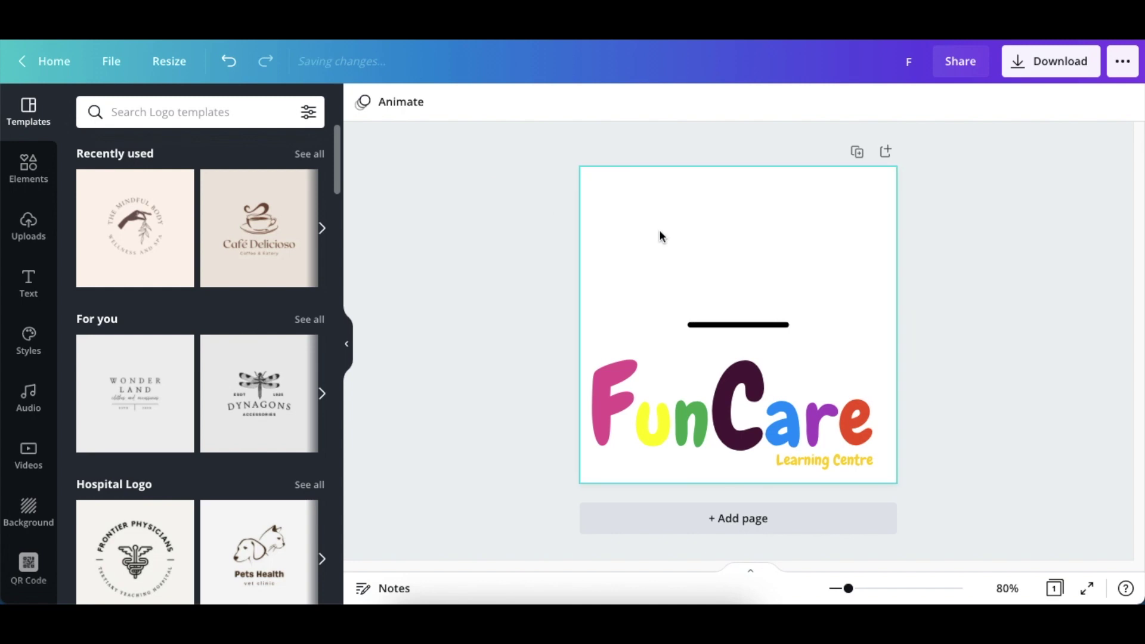
{"action": "left_click", "coordinate": [721, 325]}
Colour the line blue and move it beneath FunCare, left of Learning Centre
{"action": "left_click", "coordinate": [363, 103]}
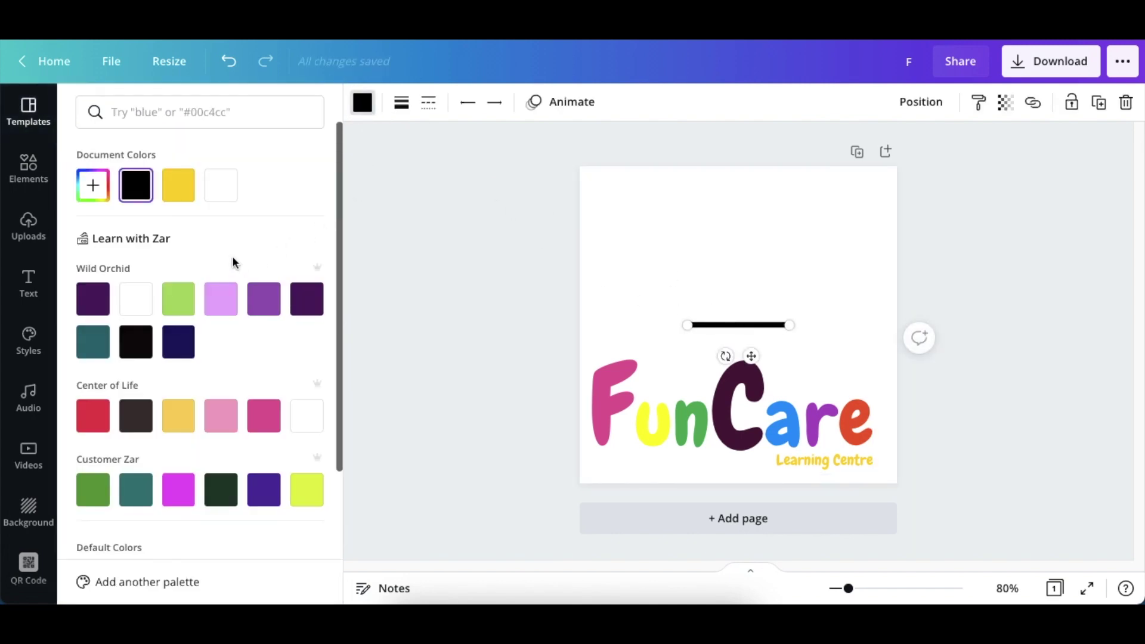
{"action": "left_click", "coordinate": [153, 115]}
{"action": "type", "text": "blue"}
{"action": "key", "text": "Return"}
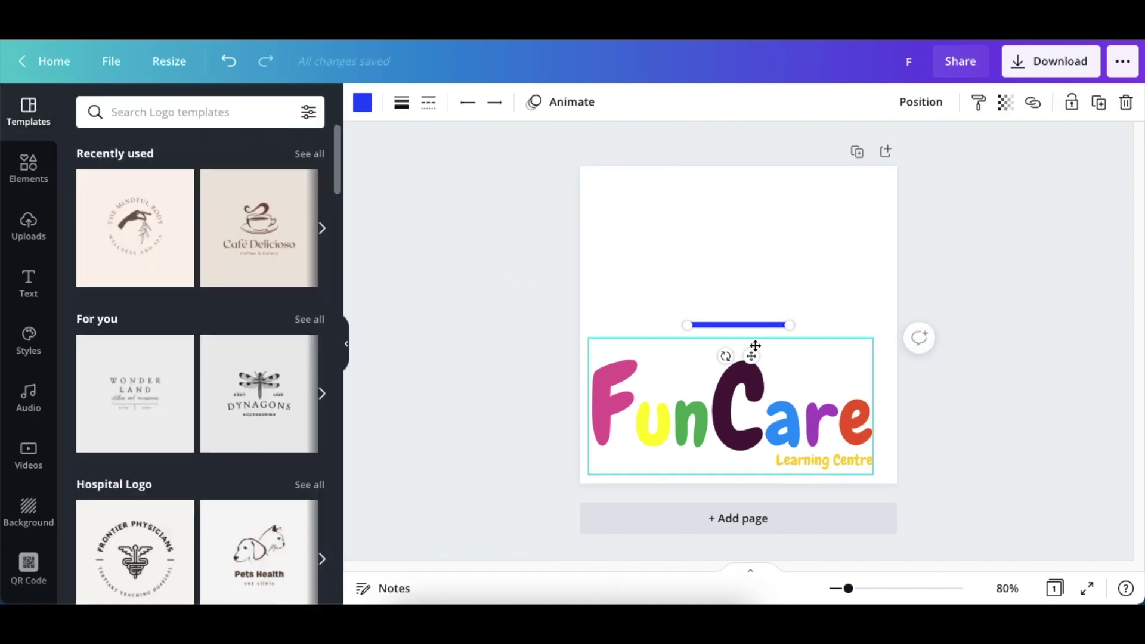
{"action": "left_click_drag", "start_coordinate": [755, 346], "coordinate": [720, 484]}
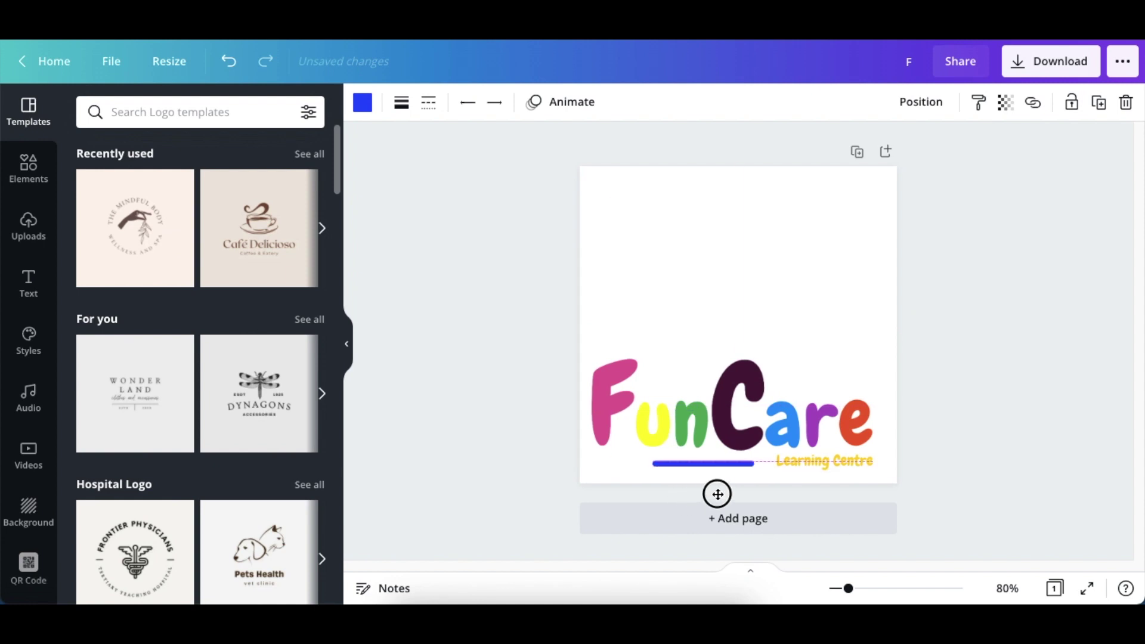
{"action": "left_click", "coordinate": [475, 320]}
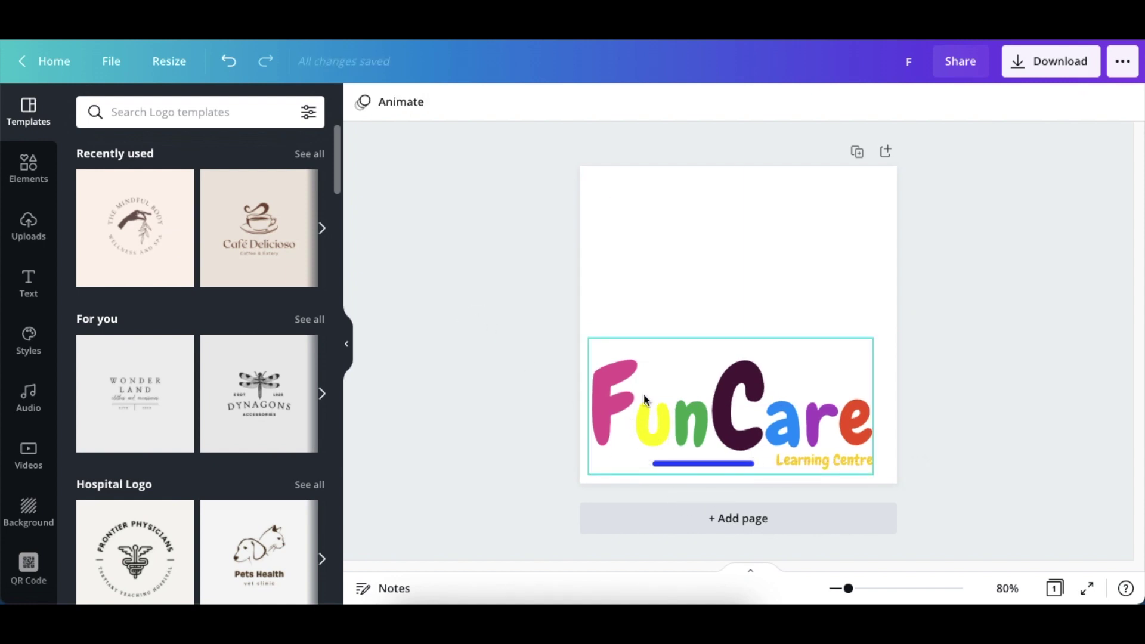
{"action": "left_click", "coordinate": [447, 234]}
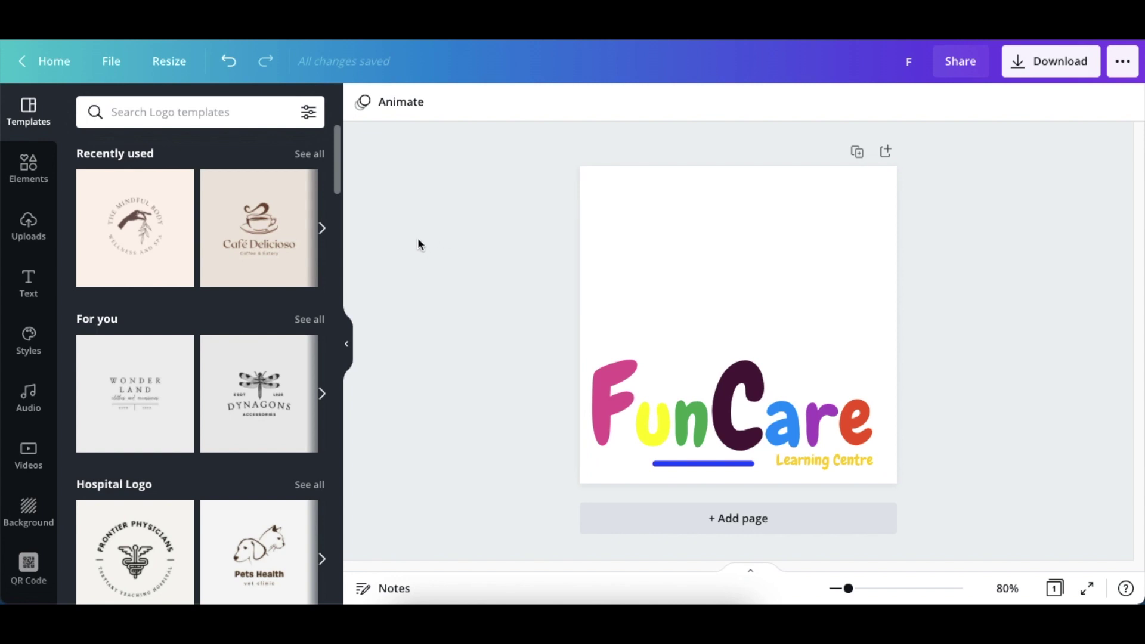
Add a 48×48 circle coloured with yellow sampled from the u
{"action": "key", "text": "c"}
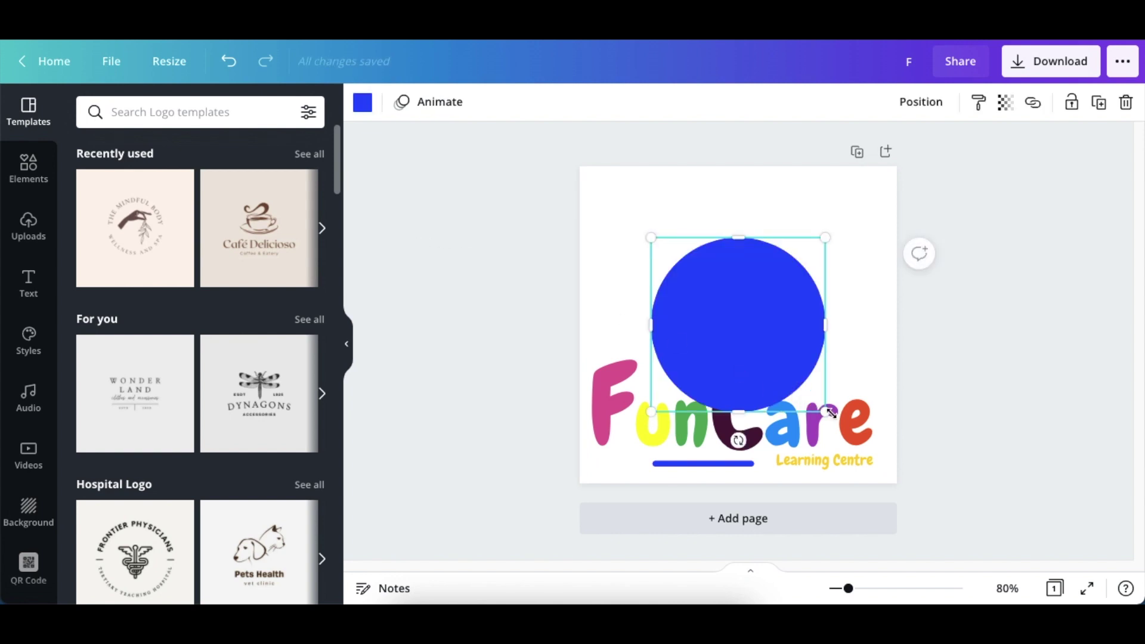
{"action": "left_click_drag", "start_coordinate": [830, 412], "coordinate": [665, 242]}
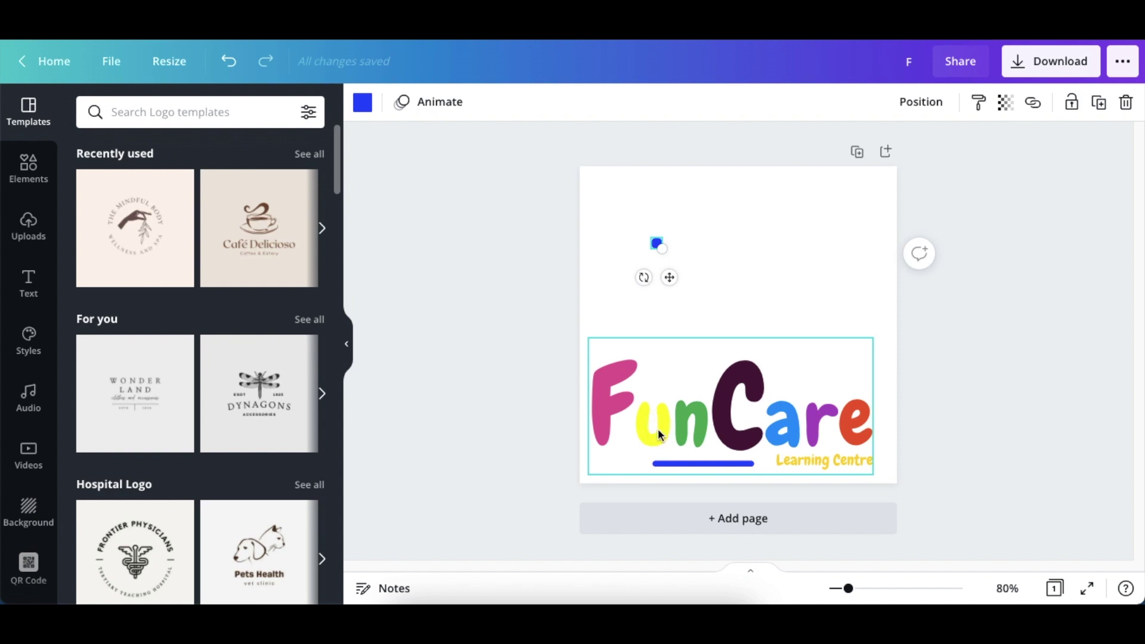
{"action": "left_click", "coordinate": [363, 102]}
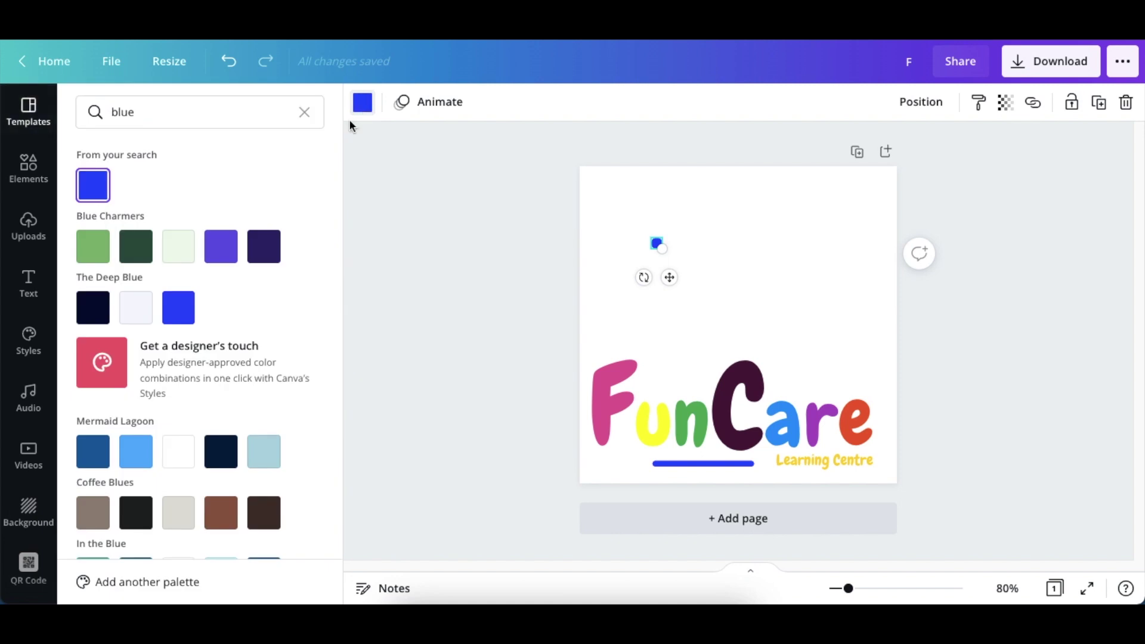
{"action": "left_click", "coordinate": [303, 115]}
{"action": "left_click", "coordinate": [93, 186]}
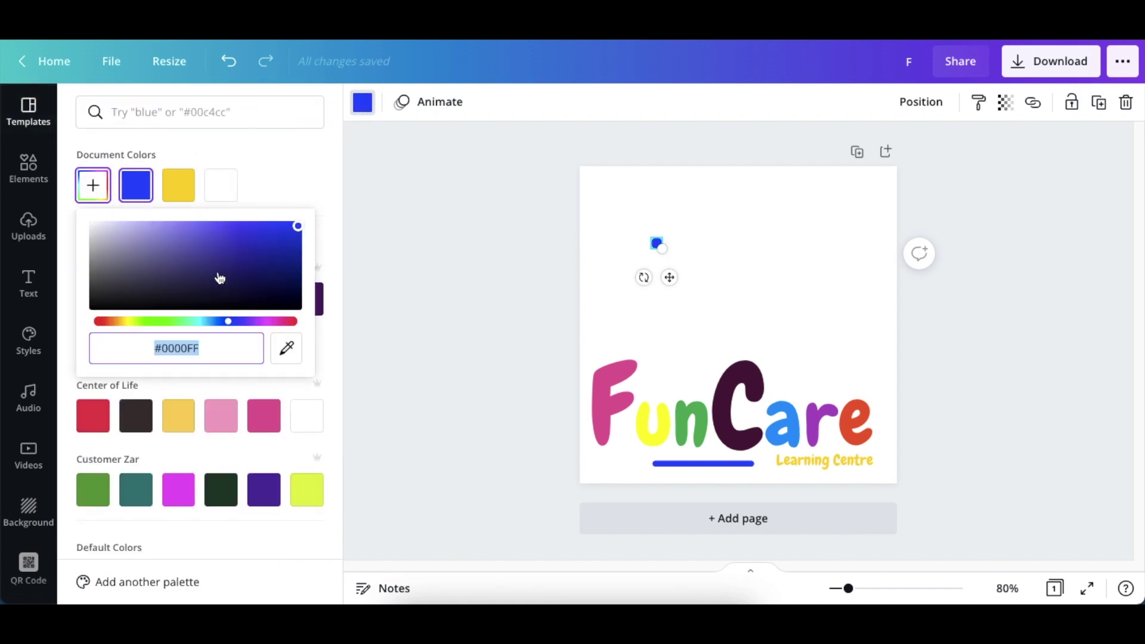
{"action": "left_click", "coordinate": [286, 348]}
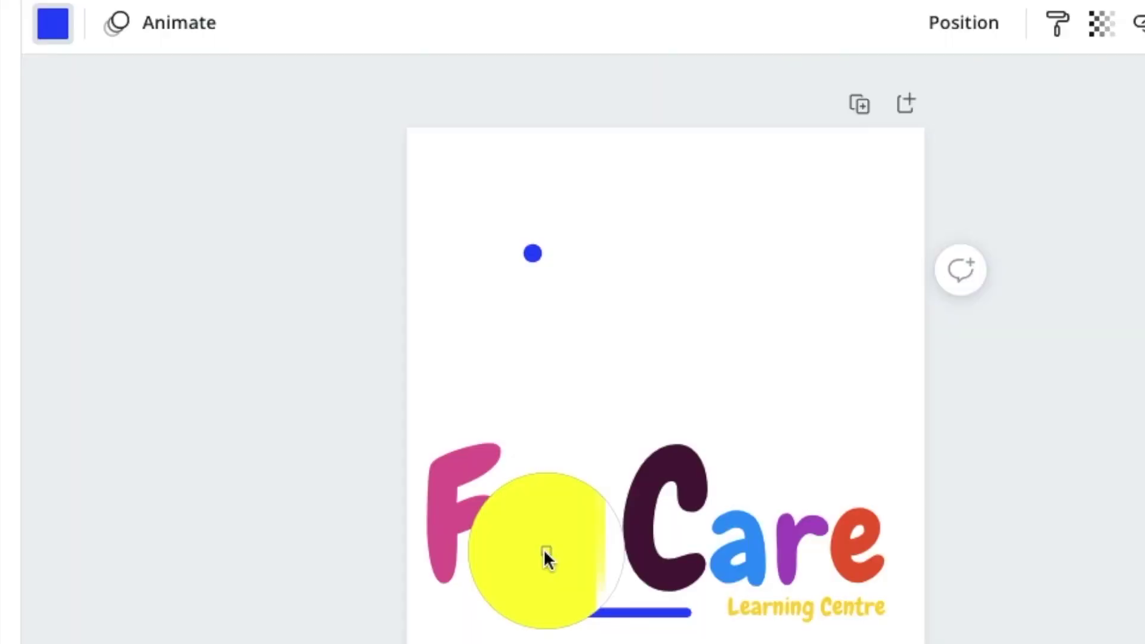
{"action": "left_click", "coordinate": [660, 429]}
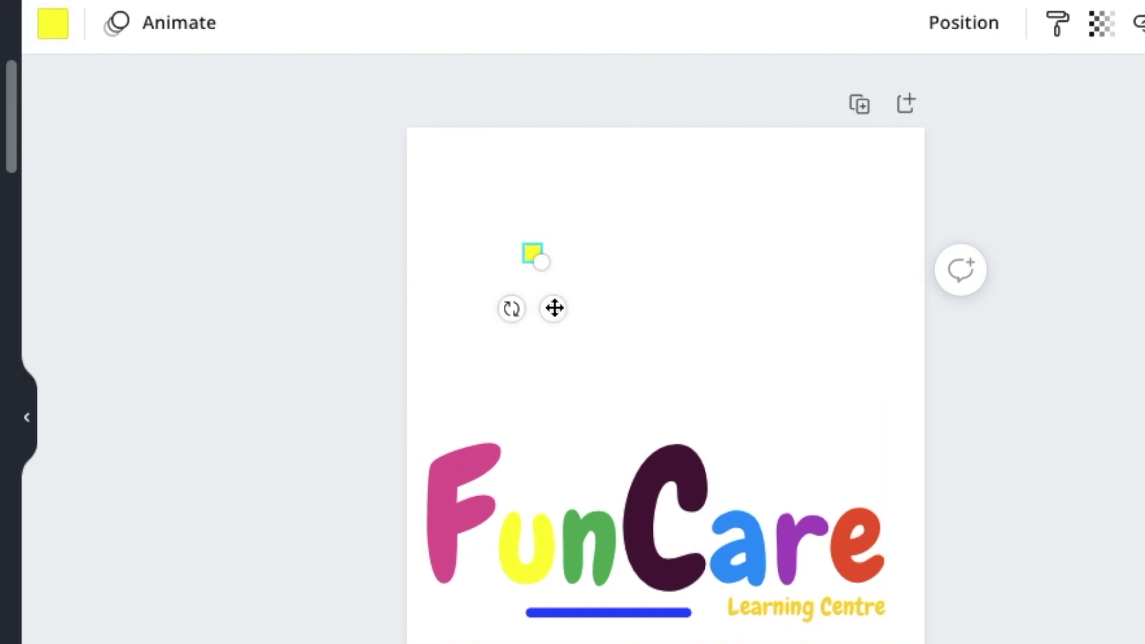
Set the two yellow dots side by side, group them, and move the pair to the right edge
{"action": "mouse_move", "coordinate": [554, 309]}
{"action": "left_mouse_down"}
{"action": "mouse_move", "coordinate": [573, 326]}
{"action": "mouse_move", "coordinate": [575, 311]}
{"action": "left_mouse_up"}
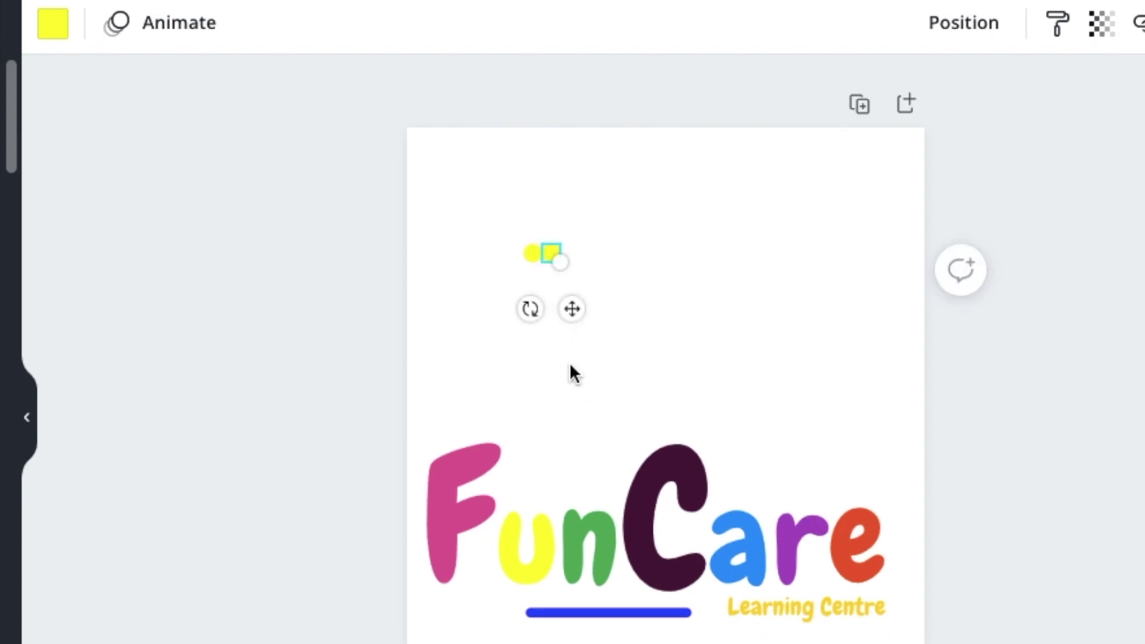
{"action": "left_click_drag", "start_coordinate": [574, 309], "coordinate": [581, 309]}
{"action": "left_click", "coordinate": [356, 242]}
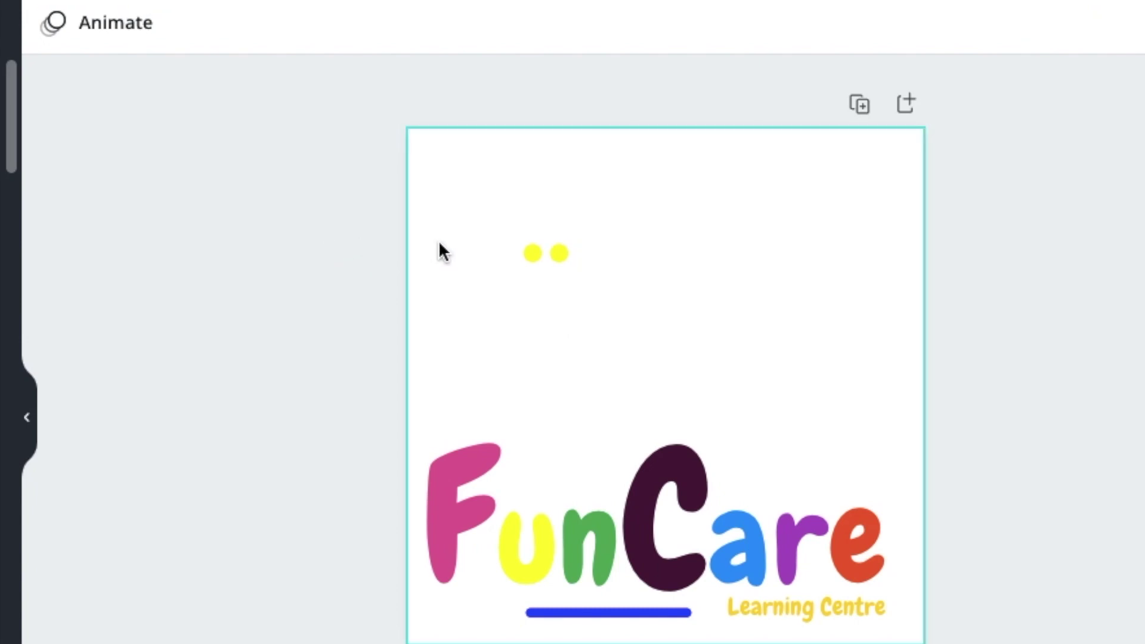
{"action": "left_click_drag", "start_coordinate": [350, 255], "coordinate": [587, 269]}
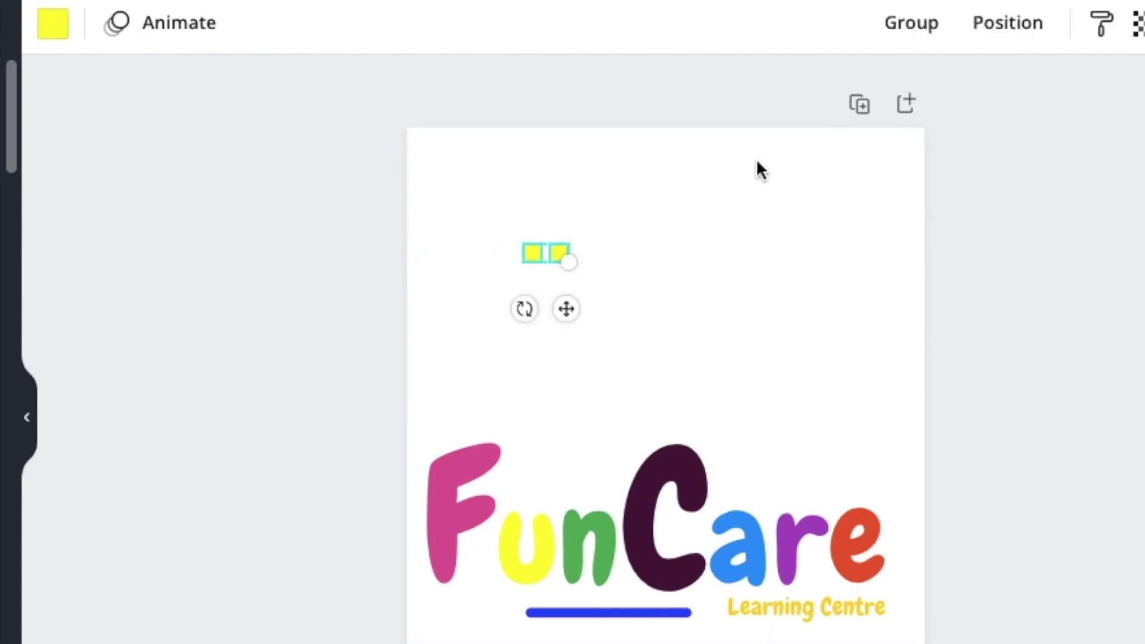
{"action": "left_click", "coordinate": [884, 29]}
{"action": "left_click_drag", "start_coordinate": [563, 309], "coordinate": [918, 412]}
{"action": "left_click", "coordinate": [1029, 455]}
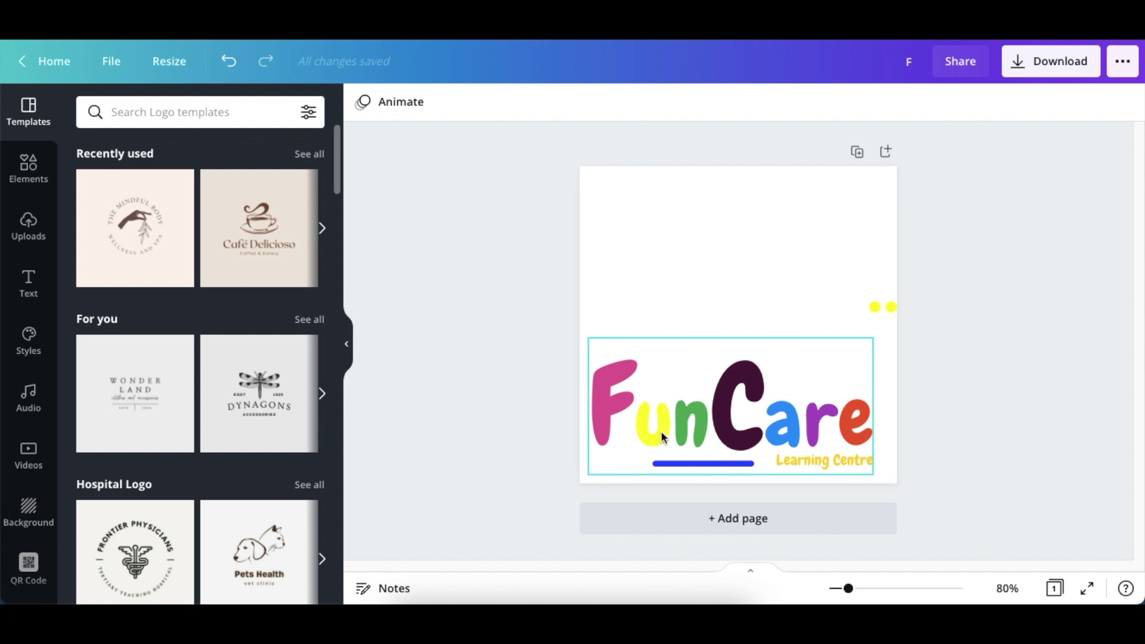
Add a smiling-mouth graphic from a 'smile' search and shrink it beneath the yellow dots
{"action": "left_click", "coordinate": [37, 171]}
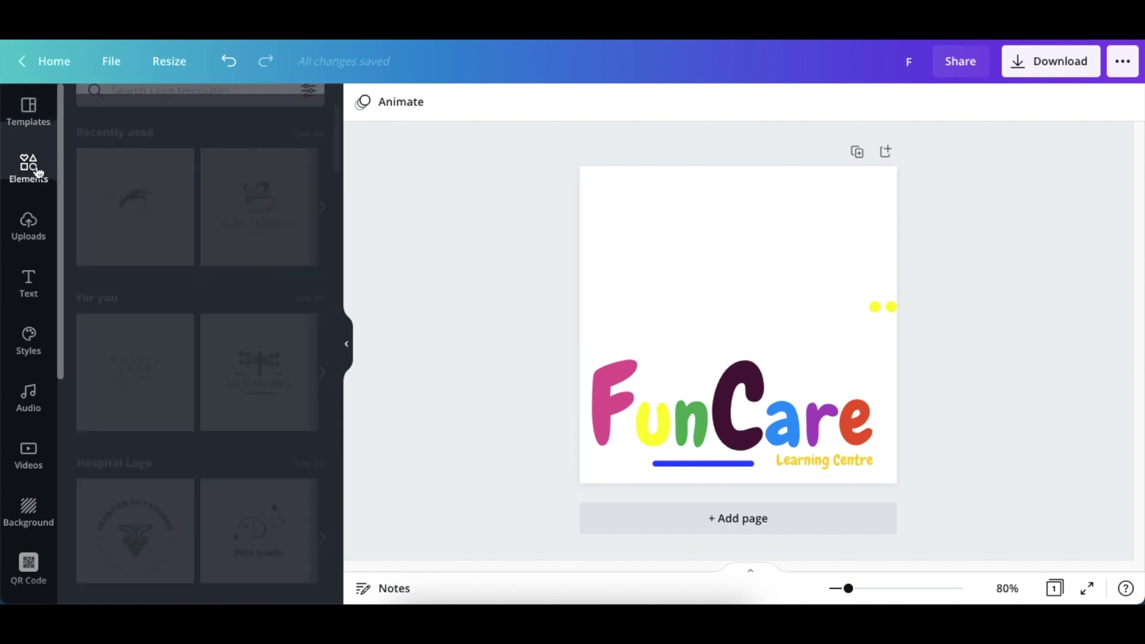
{"action": "left_click", "coordinate": [116, 112]}
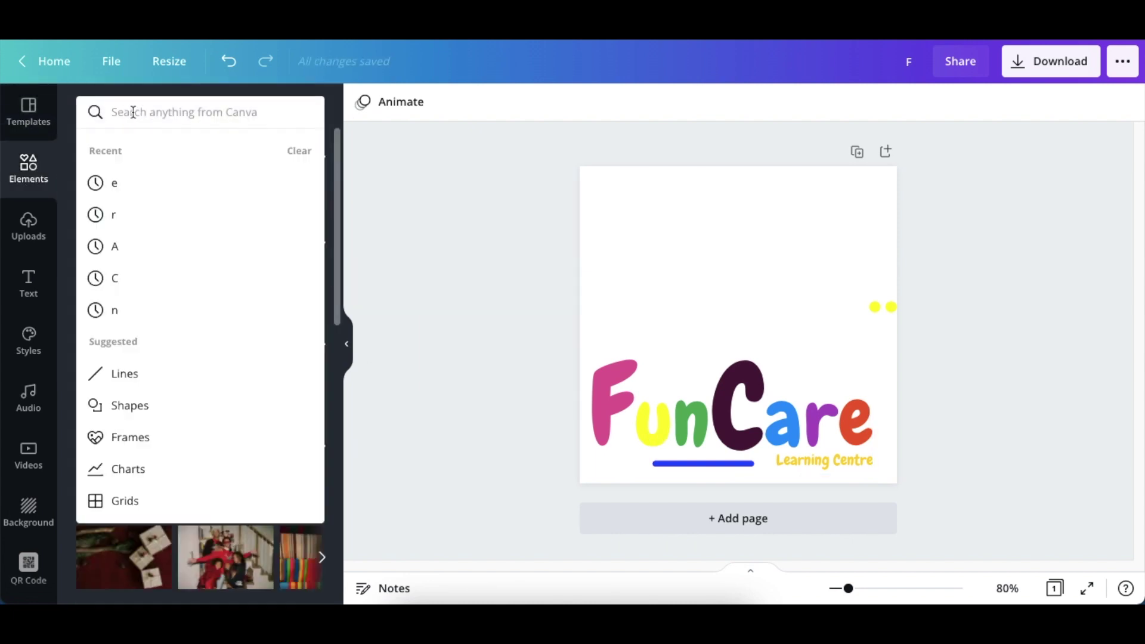
{"action": "type", "text": "smile"}
{"action": "key", "text": "Return"}
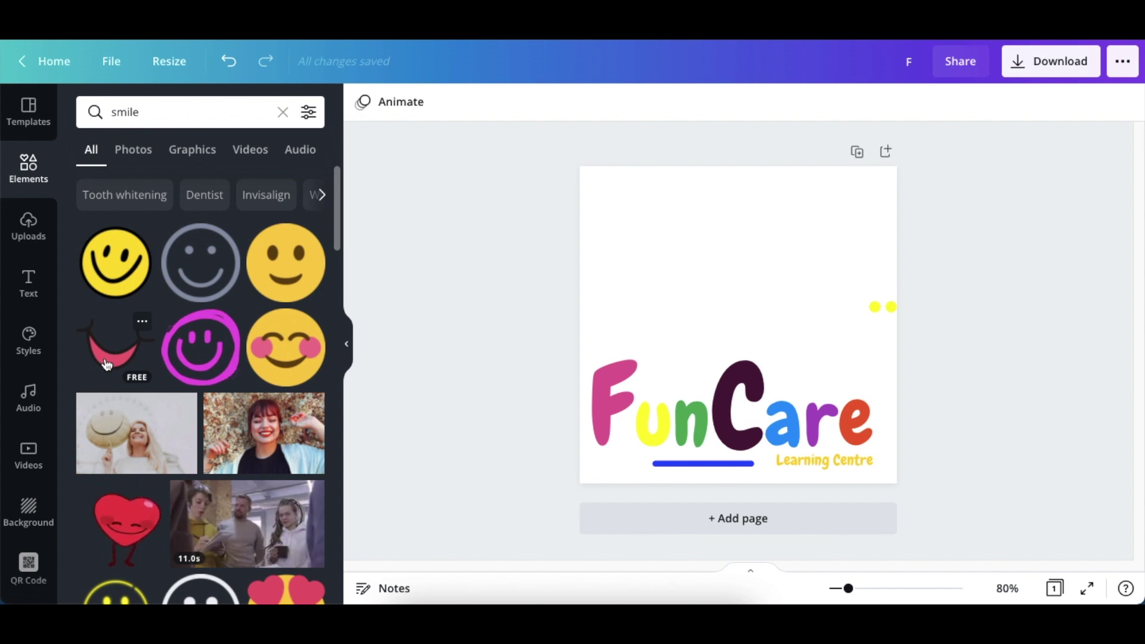
{"action": "left_click", "coordinate": [106, 364]}
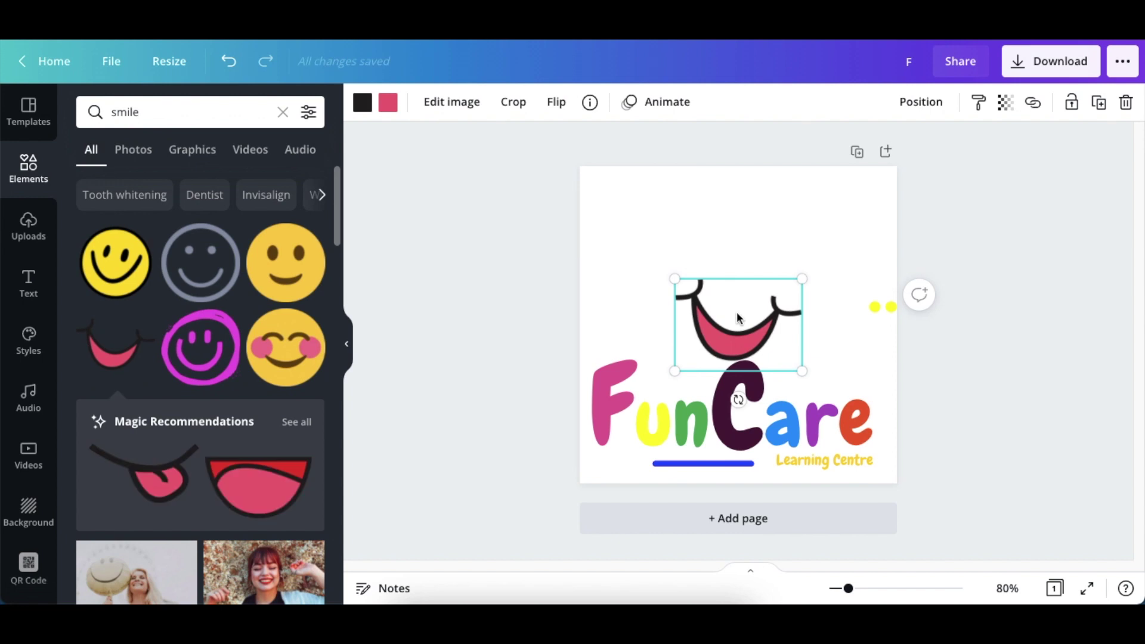
{"action": "left_click_drag", "start_coordinate": [737, 318], "coordinate": [848, 337]}
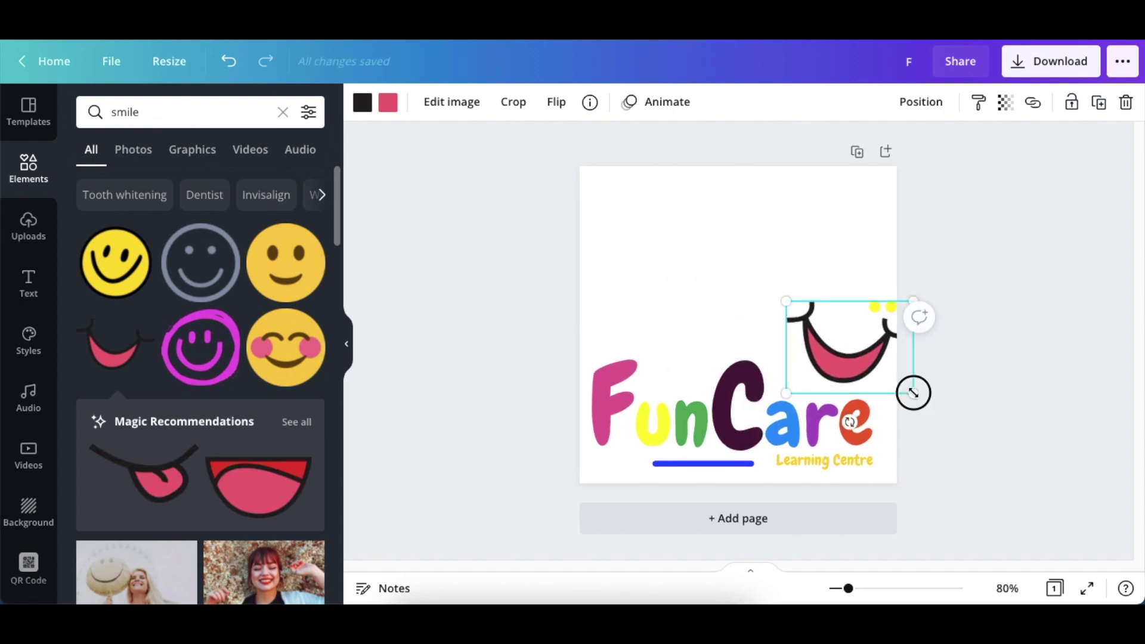
{"action": "left_click_drag", "start_coordinate": [912, 392], "coordinate": [886, 379]}
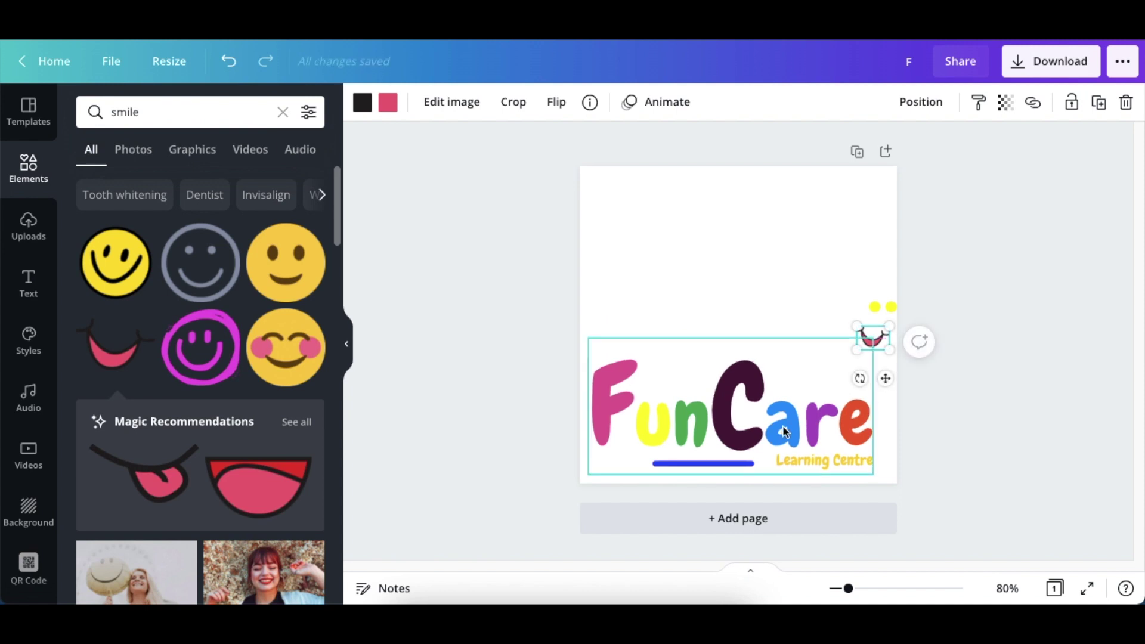
{"action": "left_click", "coordinate": [793, 350]}
{"action": "left_click", "coordinate": [904, 421]}
Unlock the FunCare group and move the FunCare word up the page
{"action": "left_click", "coordinate": [812, 387]}
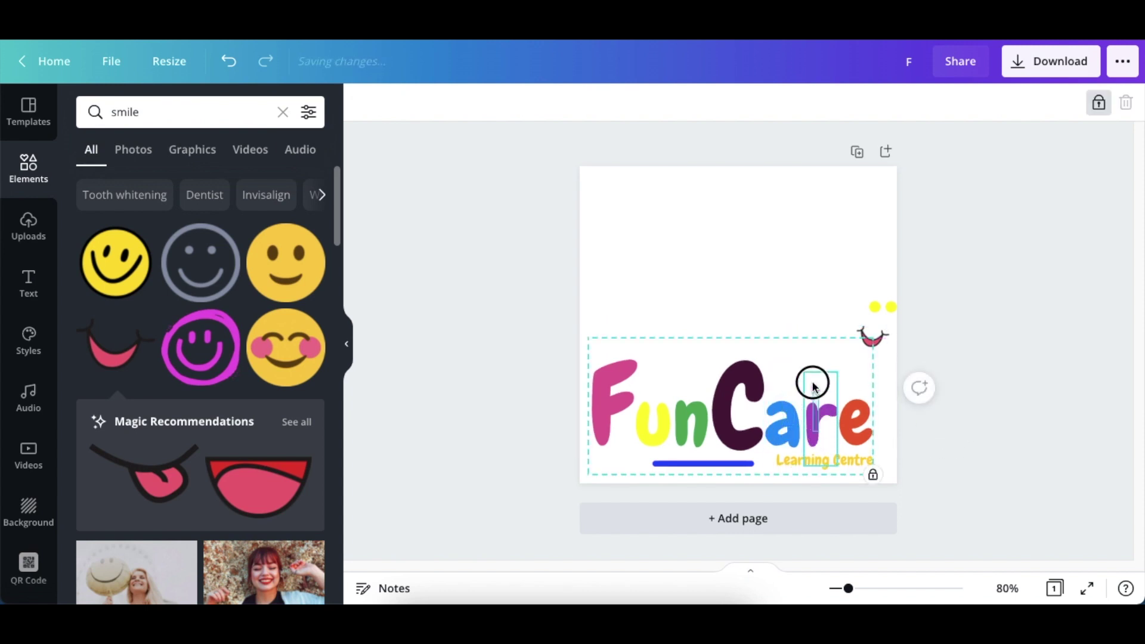
{"action": "left_click", "coordinate": [1022, 141]}
{"action": "left_click", "coordinate": [815, 459]}
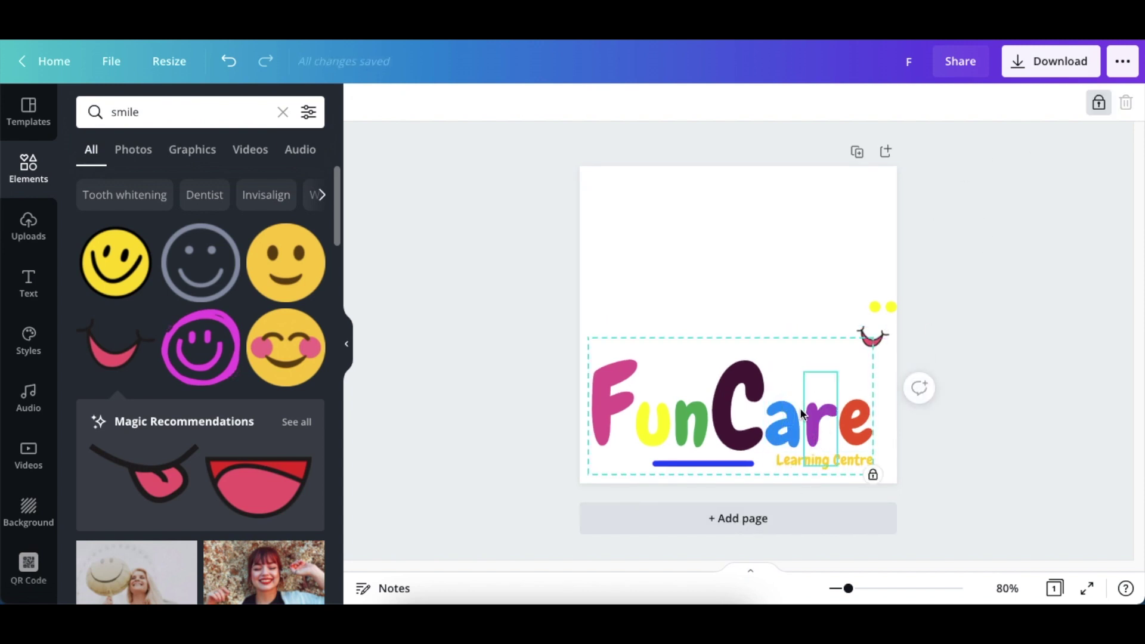
{"action": "left_click", "coordinate": [1098, 102]}
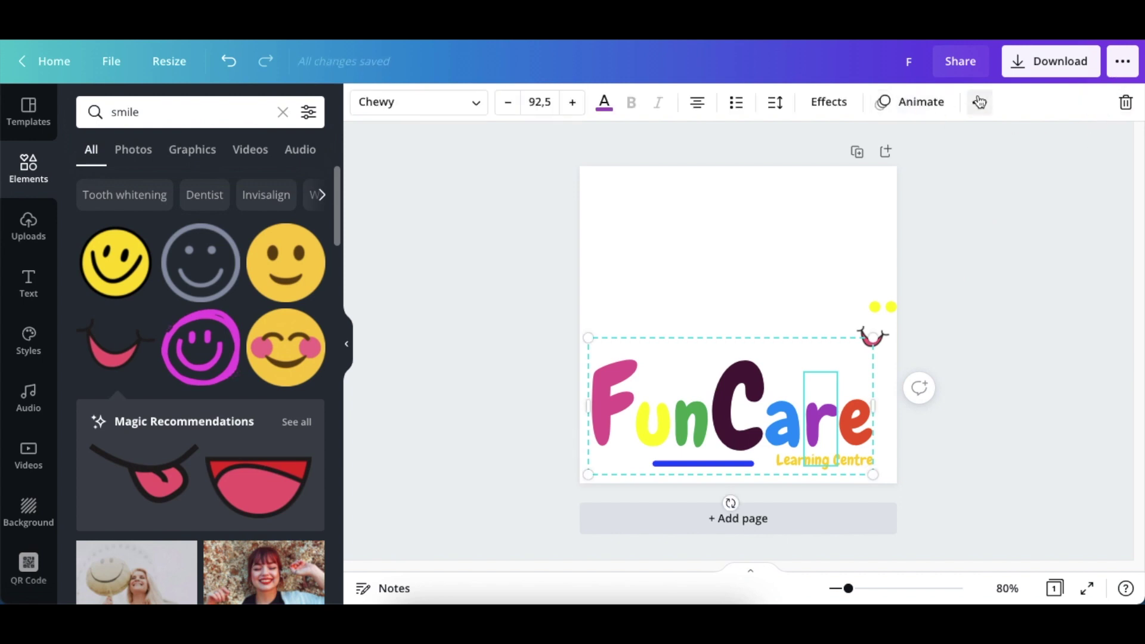
{"action": "left_click", "coordinate": [924, 299]}
{"action": "left_click", "coordinate": [586, 412]}
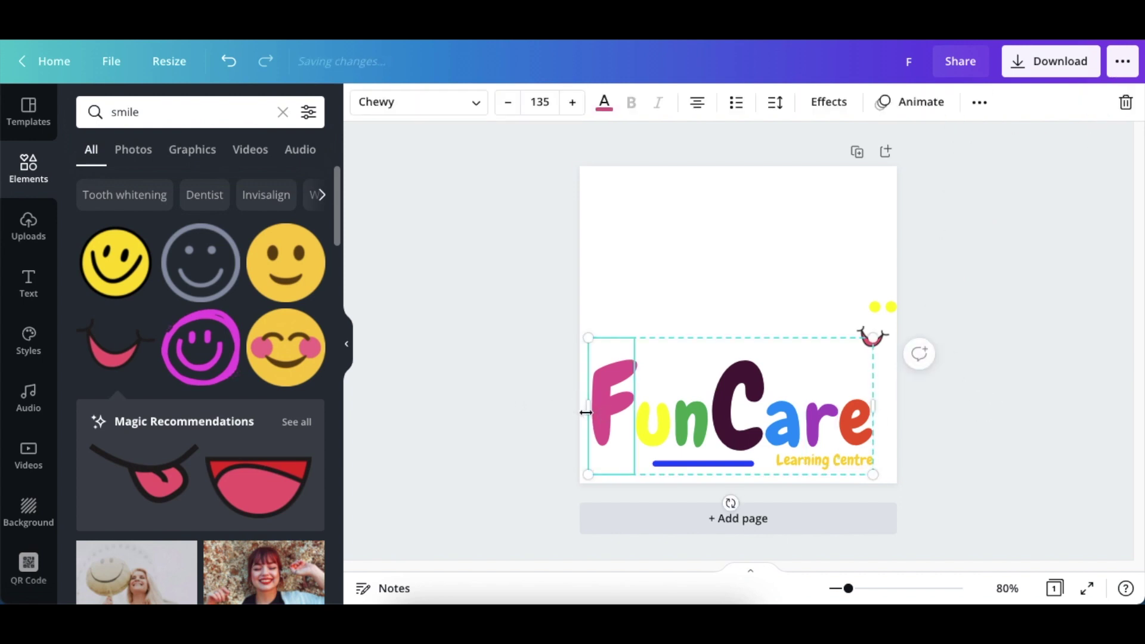
{"action": "left_click", "coordinate": [713, 402]}
{"action": "left_click_drag", "start_coordinate": [712, 402], "coordinate": [714, 305]}
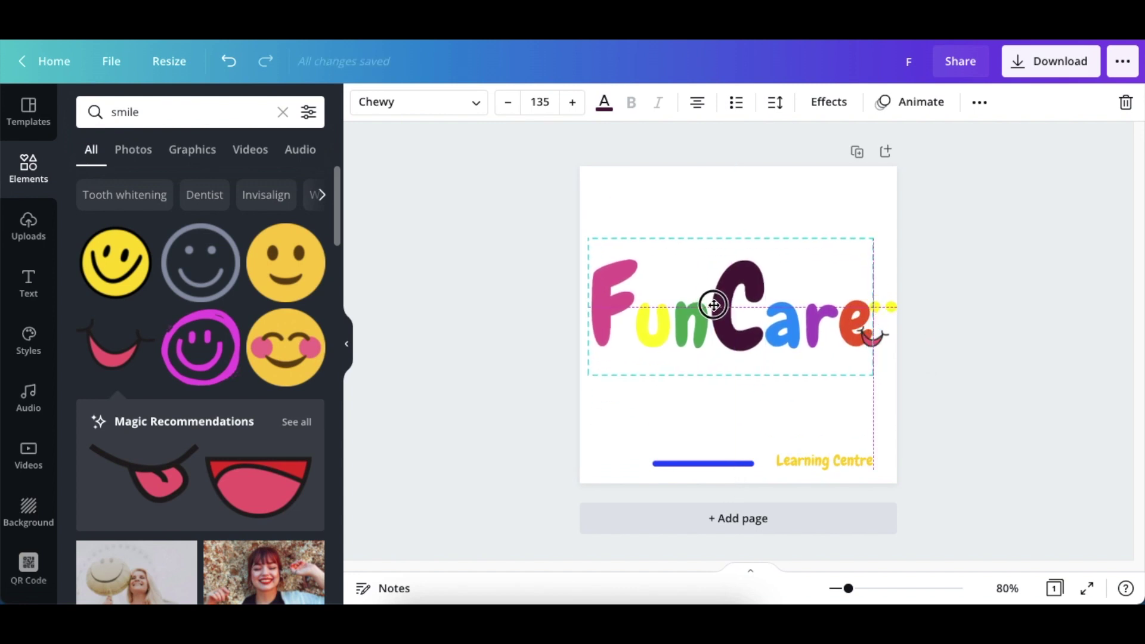
Centre FunCare and put the smile and yellow dots on its 'u' as a face
{"action": "left_click_drag", "start_coordinate": [869, 337], "coordinate": [798, 413]}
{"action": "left_click_drag", "start_coordinate": [890, 312], "coordinate": [877, 419]}
{"action": "left_click", "coordinate": [806, 312]}
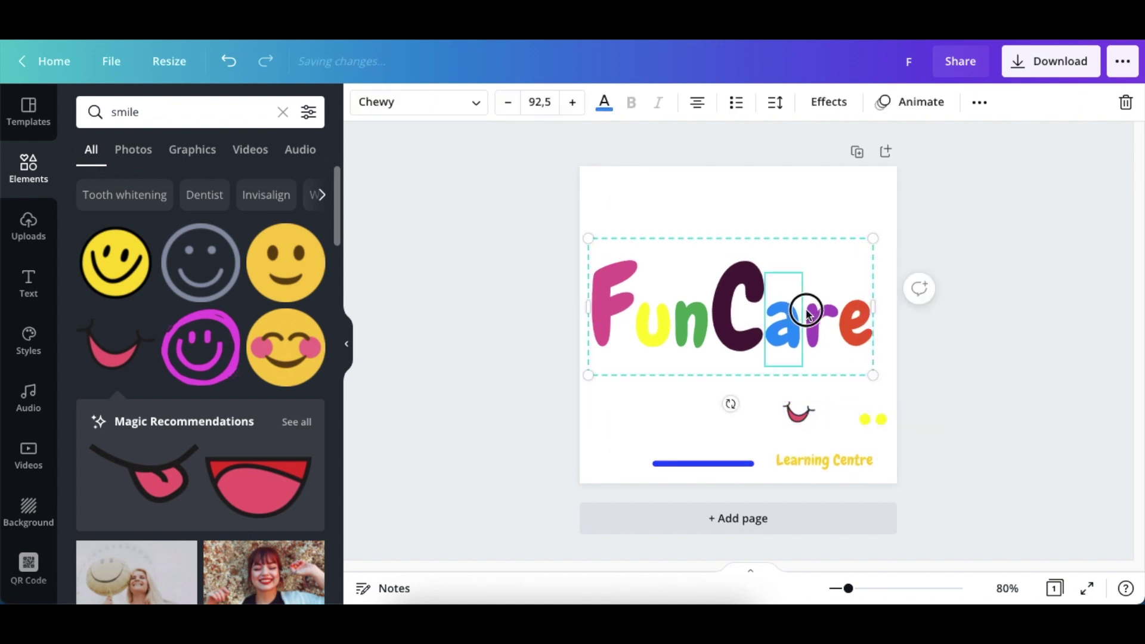
{"action": "left_click_drag", "start_coordinate": [806, 312], "coordinate": [807, 319]}
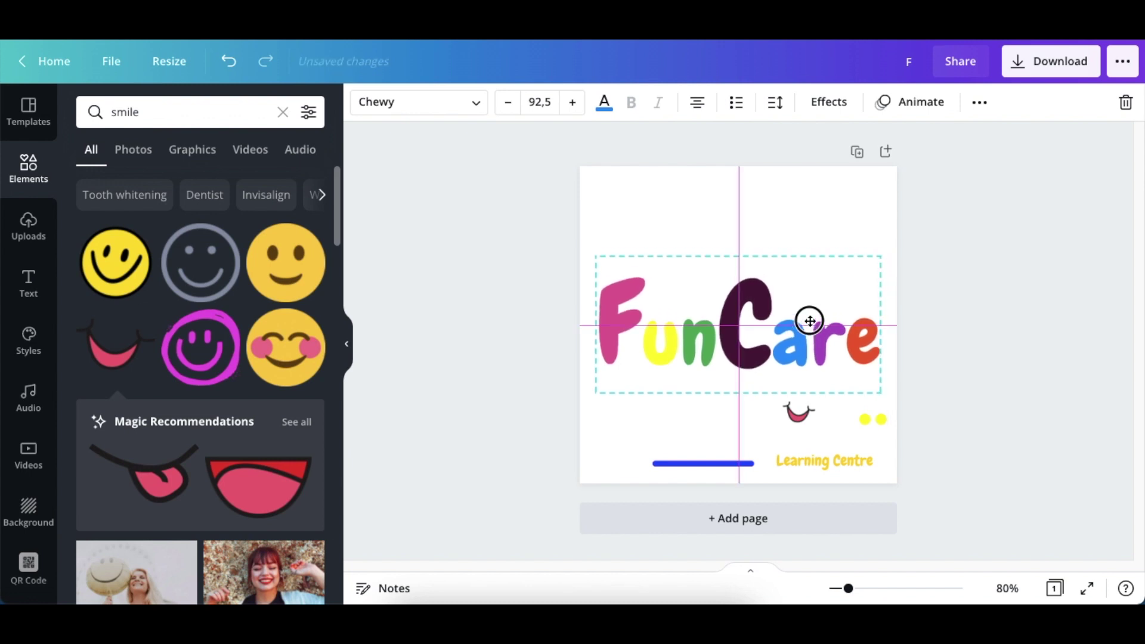
{"action": "left_click_drag", "start_coordinate": [798, 412], "coordinate": [661, 349]}
{"action": "left_click", "coordinate": [948, 452]}
{"action": "left_click_drag", "start_coordinate": [873, 419], "coordinate": [663, 316]}
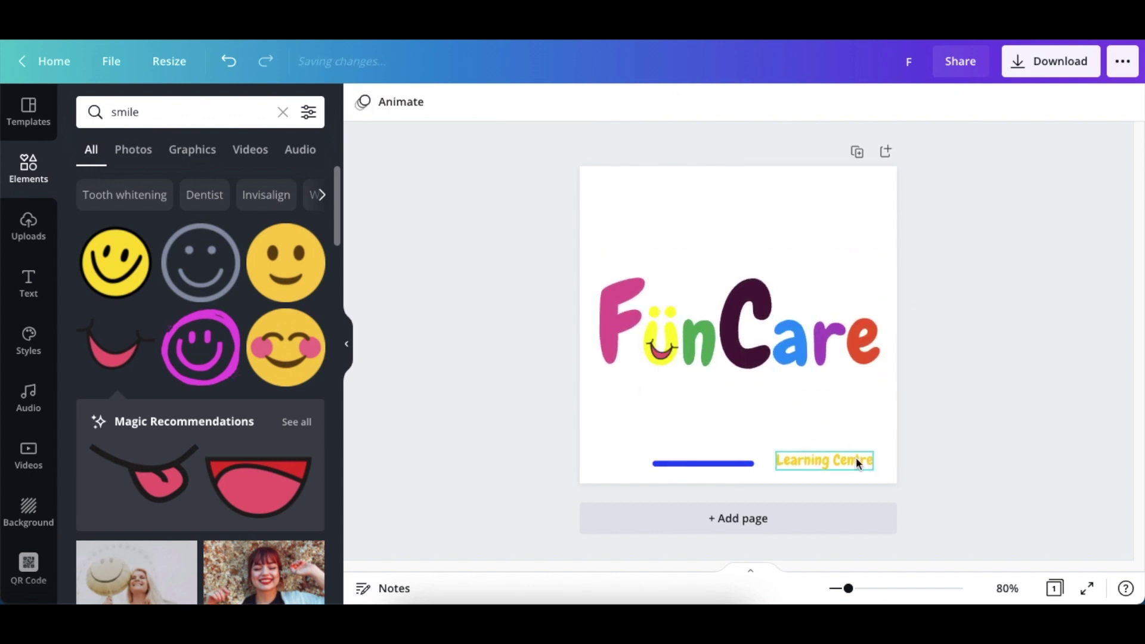
Move Learning Centre and the blue line up snugly beneath FunCare
{"action": "left_click_drag", "start_coordinate": [823, 460], "coordinate": [824, 378]}
{"action": "left_click_drag", "start_coordinate": [748, 464], "coordinate": [765, 379]}
{"action": "left_click", "coordinate": [954, 444]}
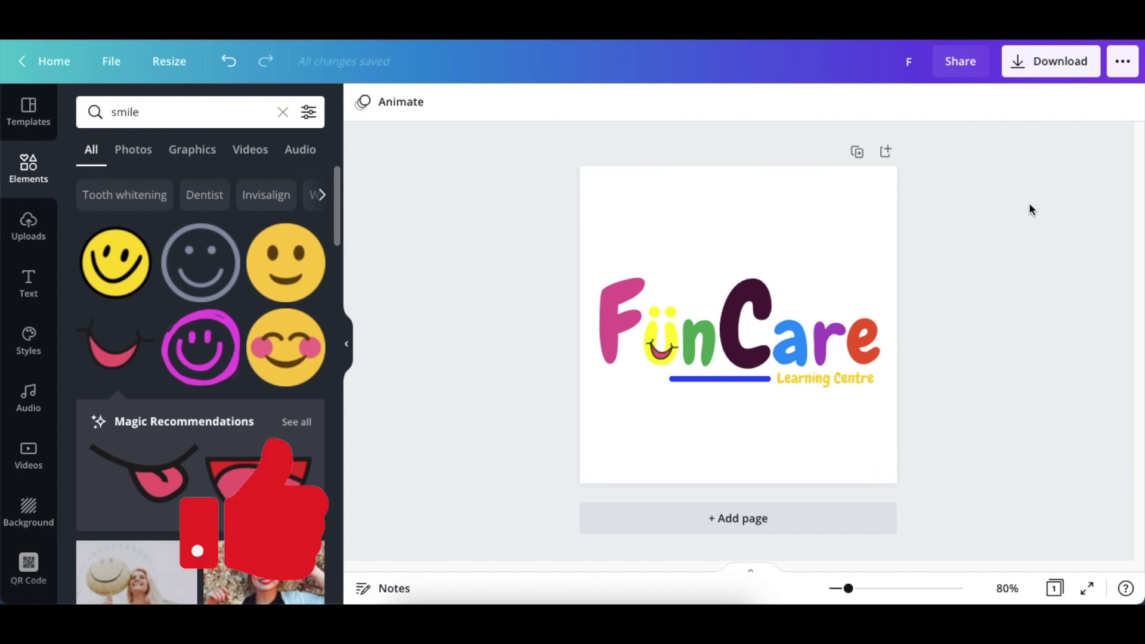
{"action": "left_click", "coordinate": [839, 216]}
Try a black background, then a dark navy from The Deep Blue palette found by searching 'blue'
{"action": "left_click", "coordinate": [362, 102]}
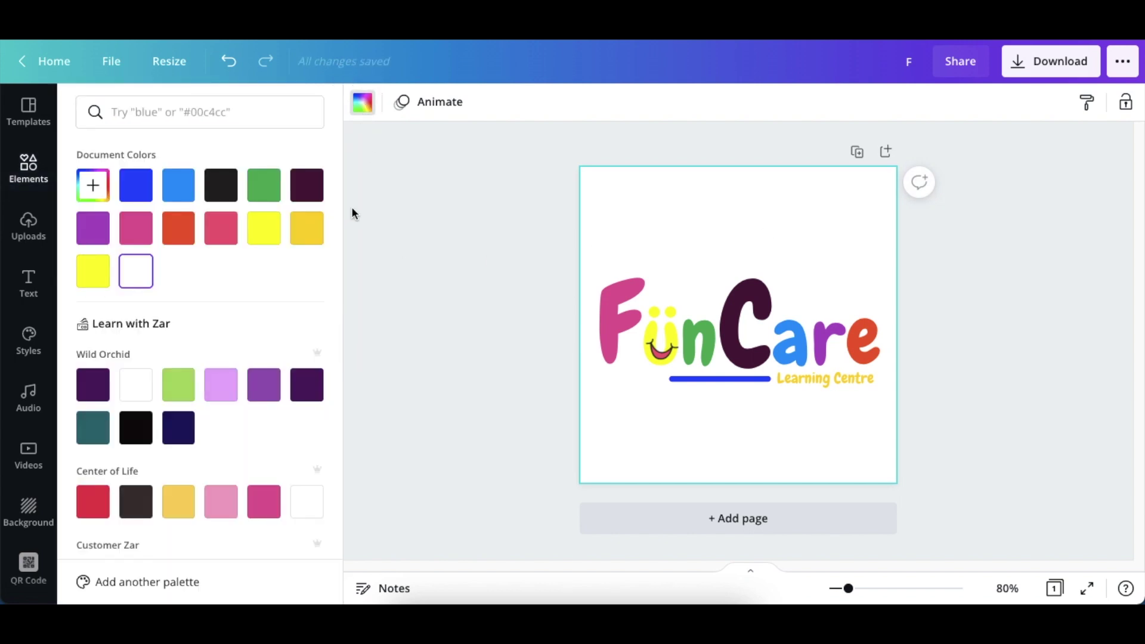
{"action": "left_click", "coordinate": [220, 185]}
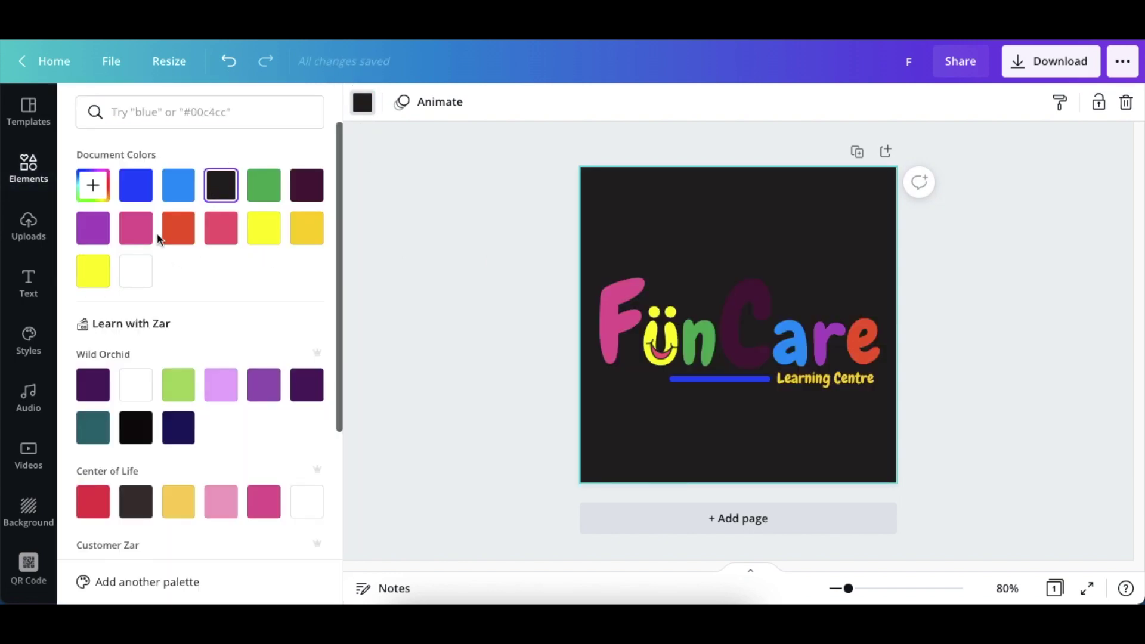
{"action": "left_click", "coordinate": [167, 111]}
{"action": "type", "text": "bl"}
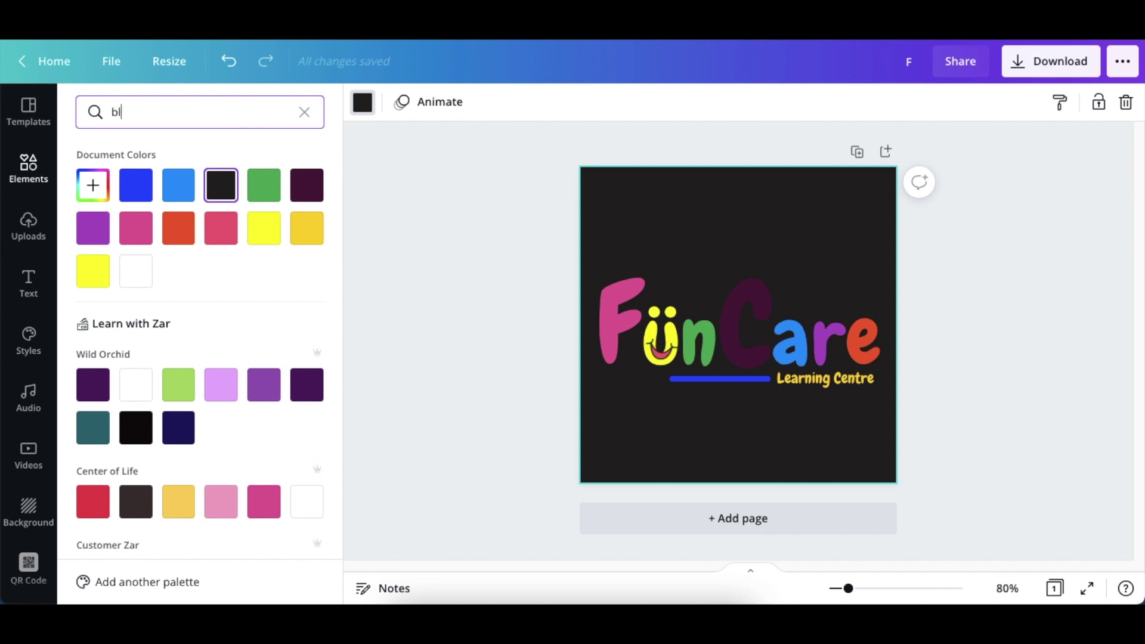
{"action": "type", "text": "a"}
{"action": "key", "text": "BackSpace"}
{"action": "type", "text": "ue"}
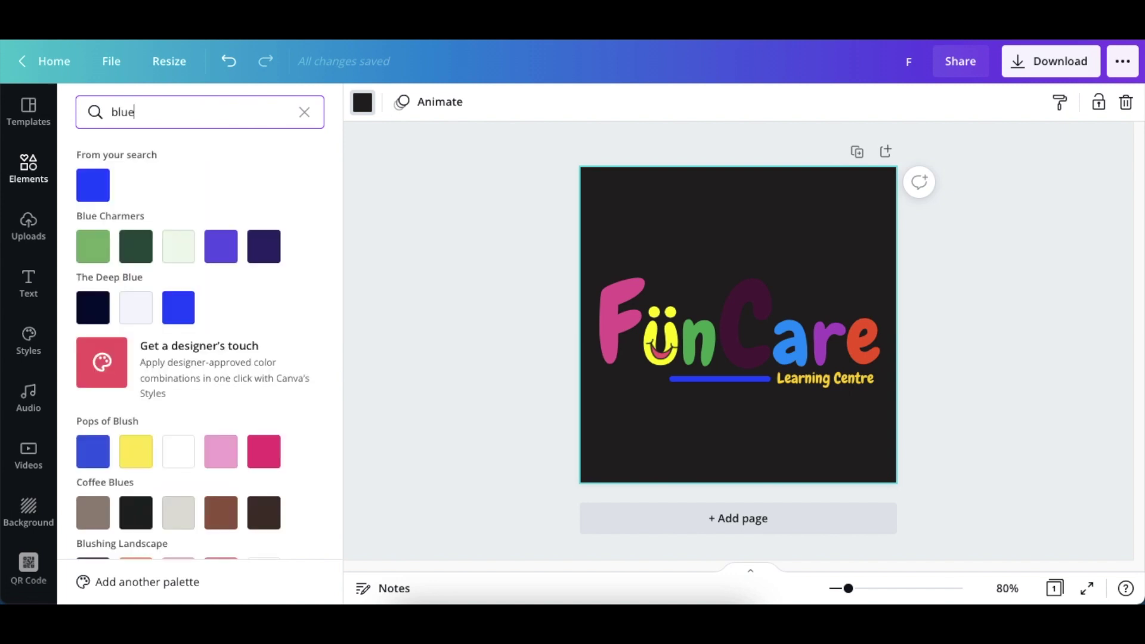
{"action": "left_click", "coordinate": [93, 309]}
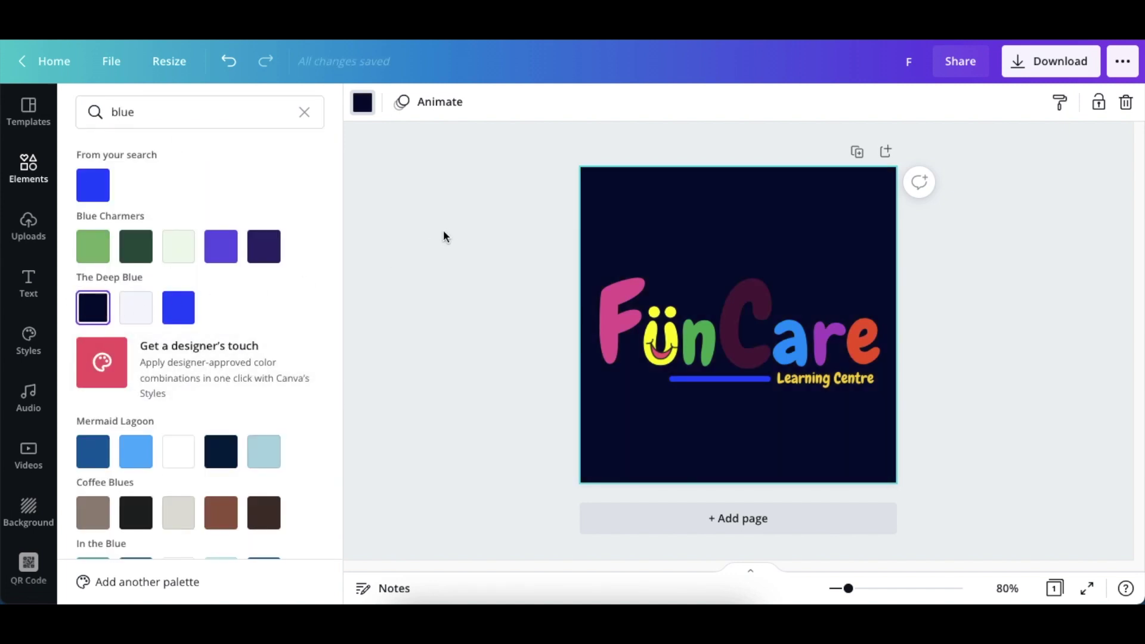
{"action": "left_click", "coordinate": [442, 233]}
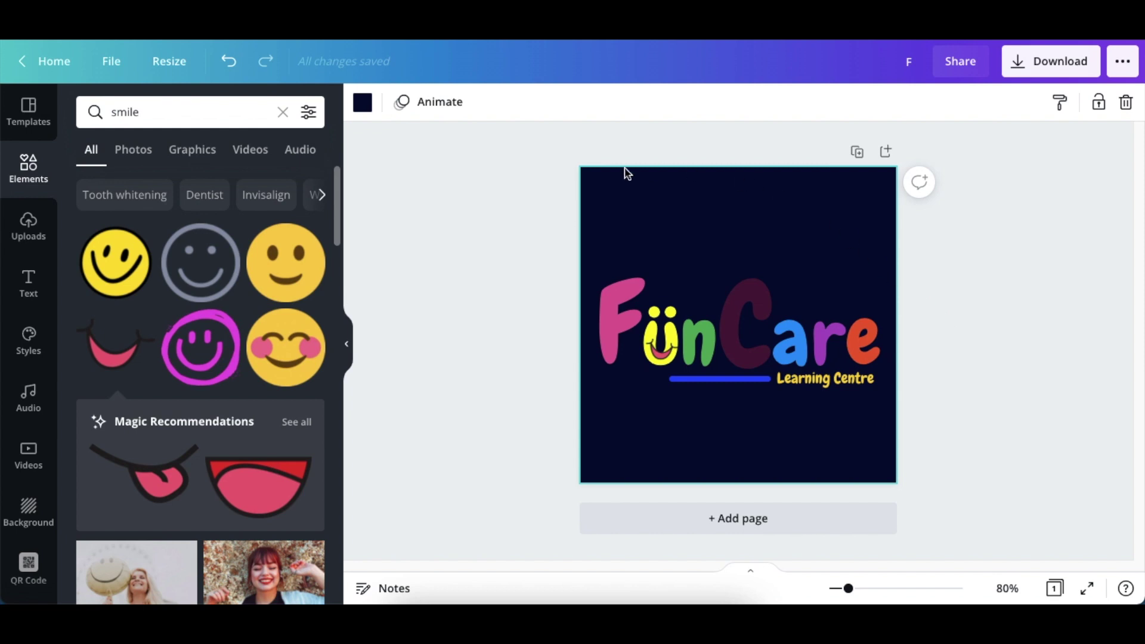
Switch the page background to the pale lavender swatch
{"action": "left_click", "coordinate": [362, 103]}
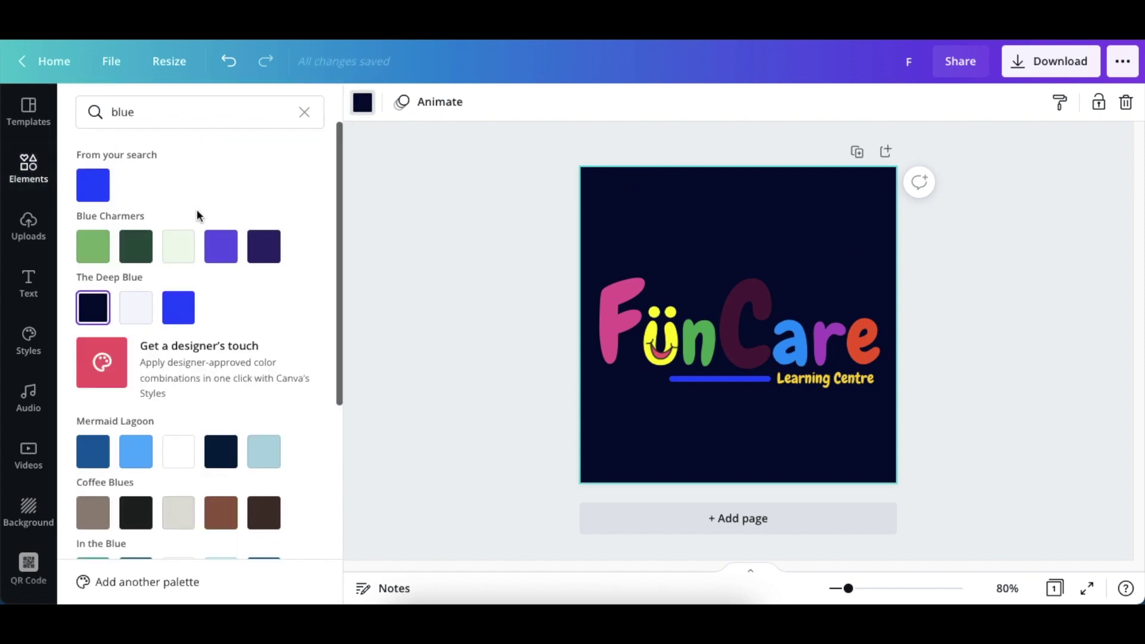
{"action": "left_click", "coordinate": [140, 304]}
{"action": "left_click", "coordinate": [531, 227]}
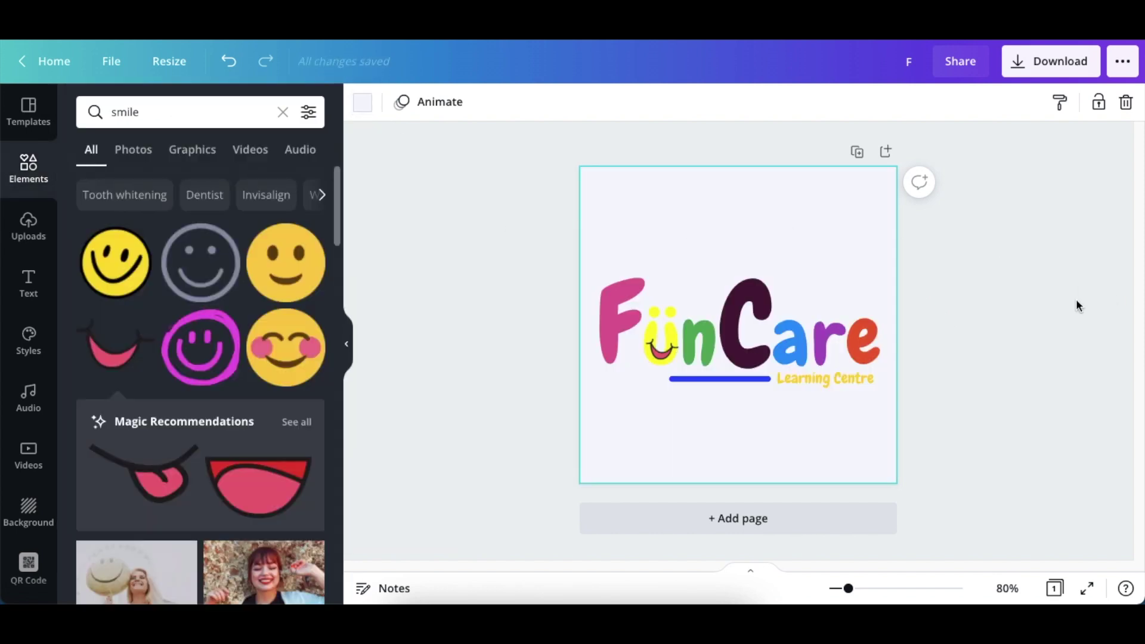
Download the logo as a transparent-background PNG (F.png), then switch to the Photopea tab
{"action": "left_click", "coordinate": [1049, 64]}
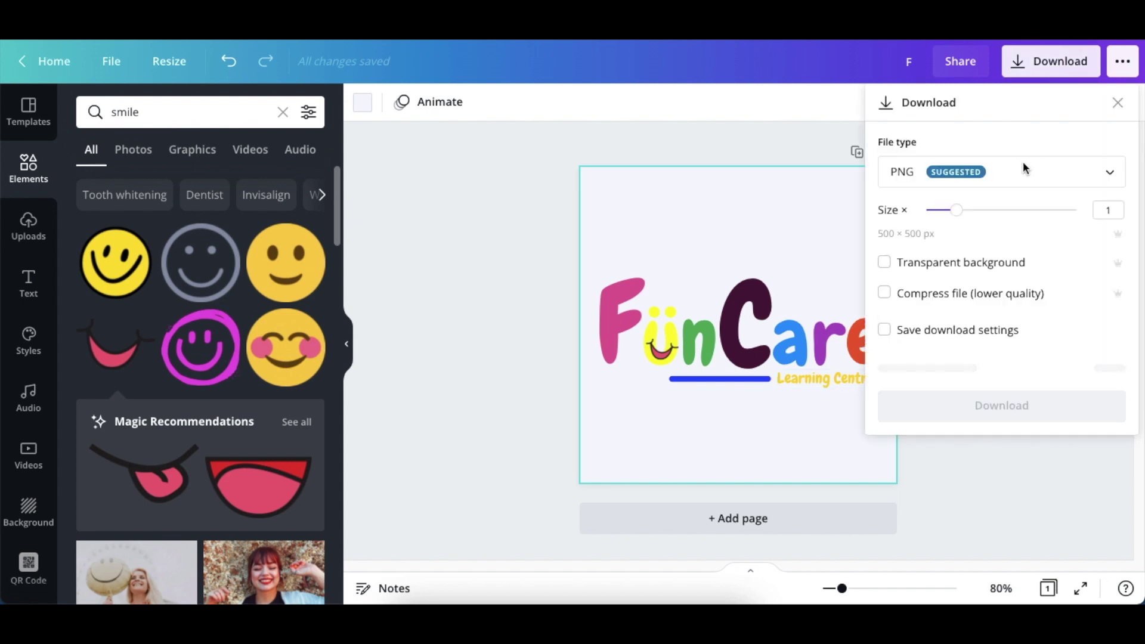
{"action": "left_click", "coordinate": [885, 262]}
{"action": "left_click", "coordinate": [995, 365]}
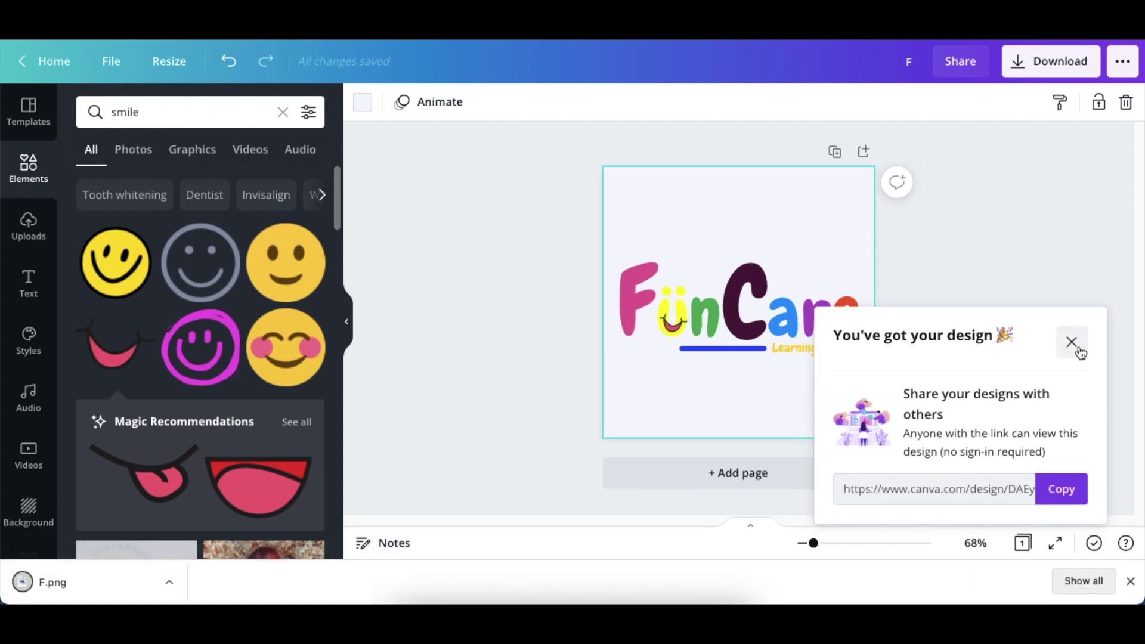
{"action": "left_click", "coordinate": [1072, 341]}
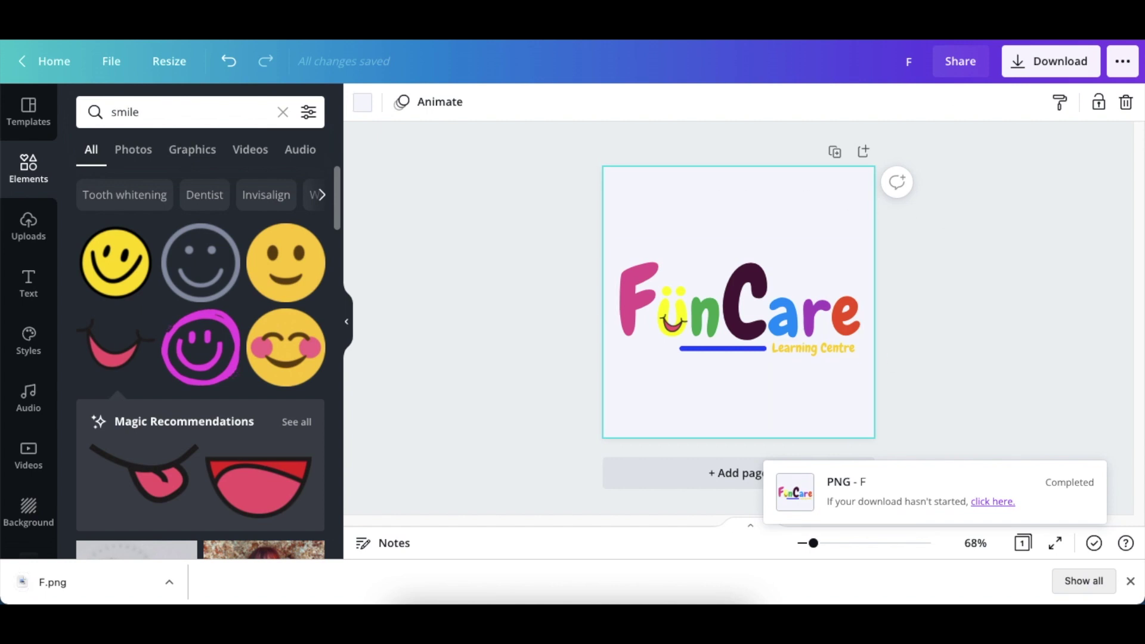
{"action": "key", "text": "ctrl+Tab"}
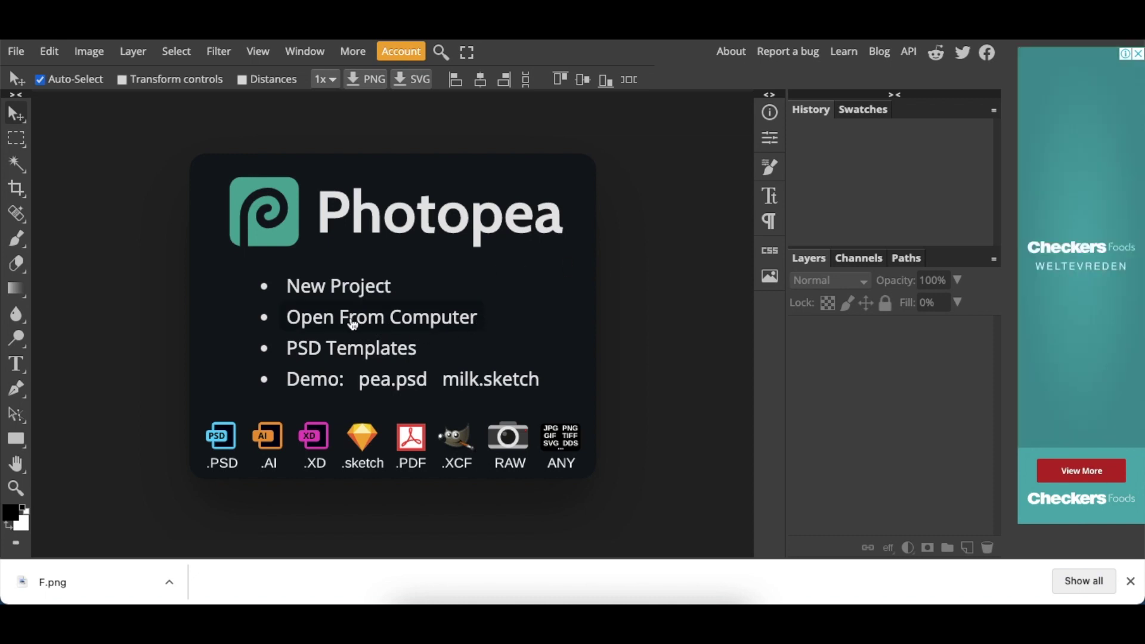
Open the Wooden Logo mockup .psd from the Desktop folder in Photopea
{"action": "left_click", "coordinate": [358, 324]}
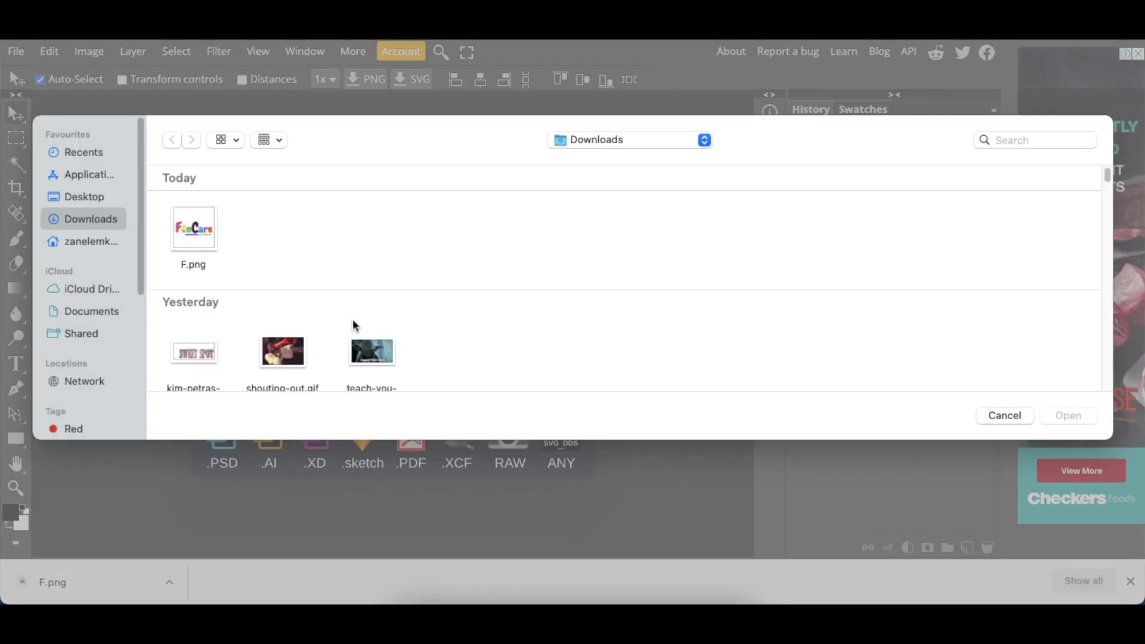
{"action": "left_click", "coordinate": [95, 245]}
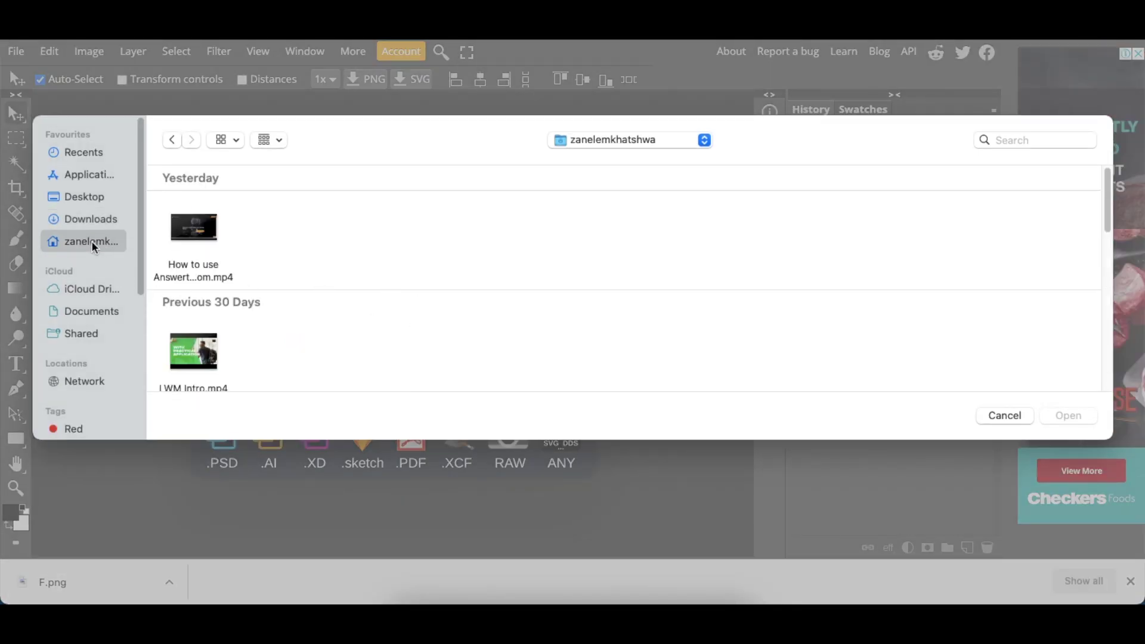
{"action": "left_click", "coordinate": [91, 202]}
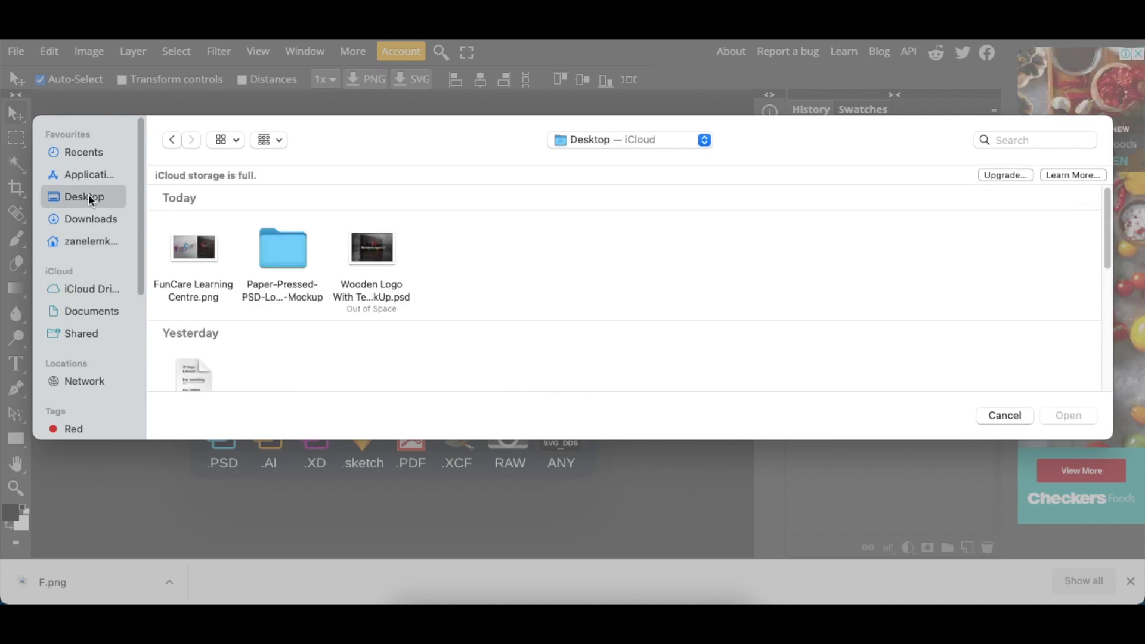
{"action": "left_click", "coordinate": [375, 297]}
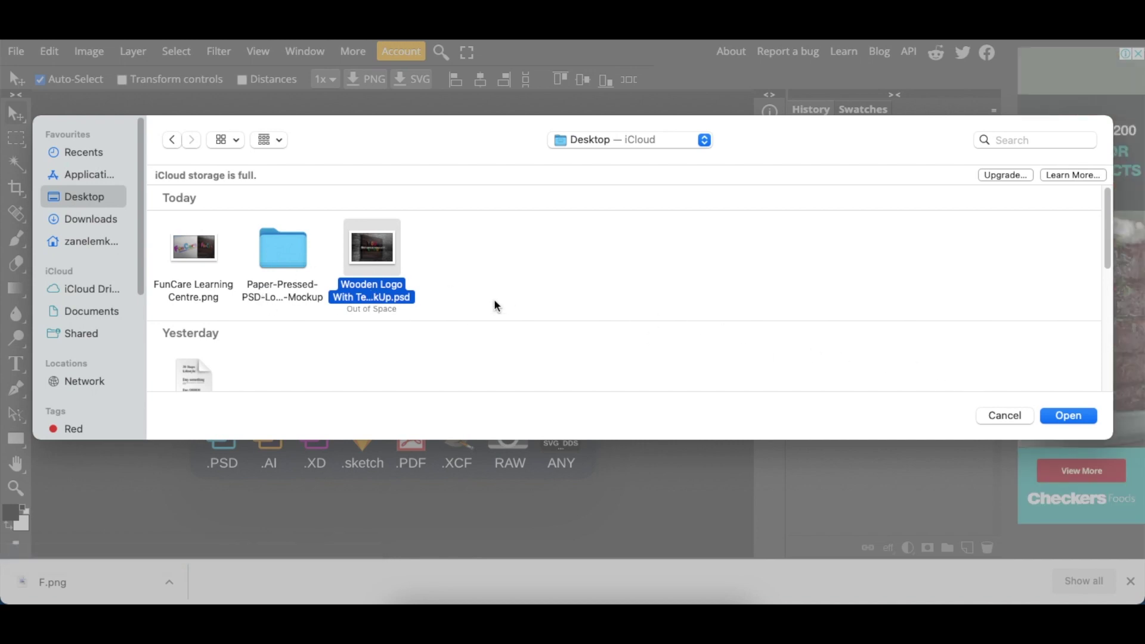
{"action": "left_click", "coordinate": [1088, 417]}
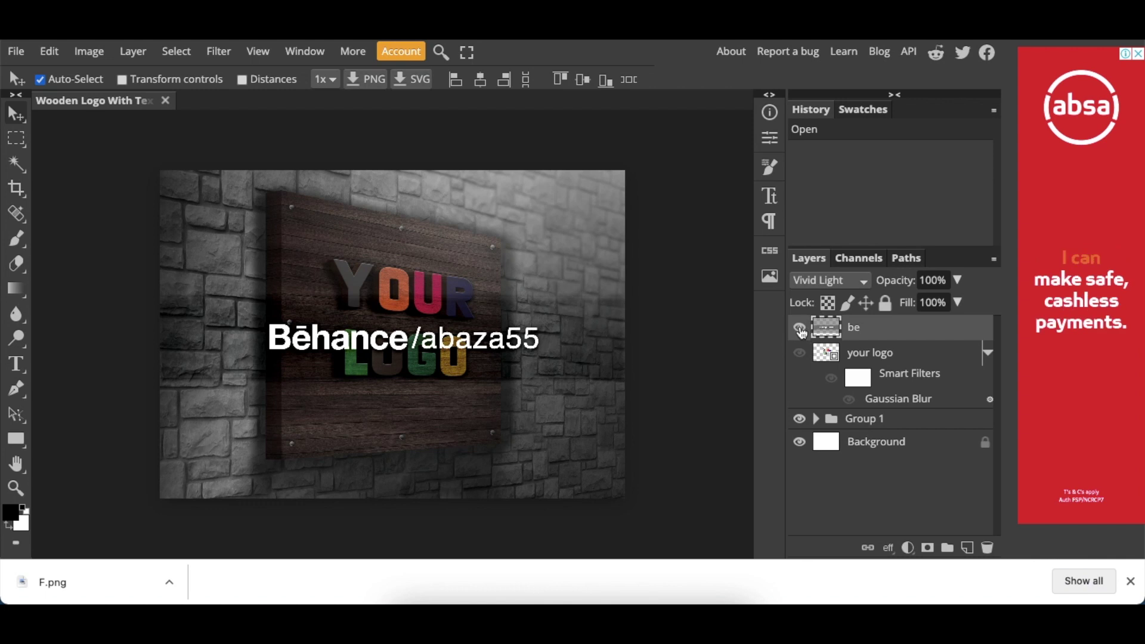
Hide the Behance text, then open the 'your logo' smart object and hide its YOUR LOGO letters
{"action": "left_click", "coordinate": [799, 326]}
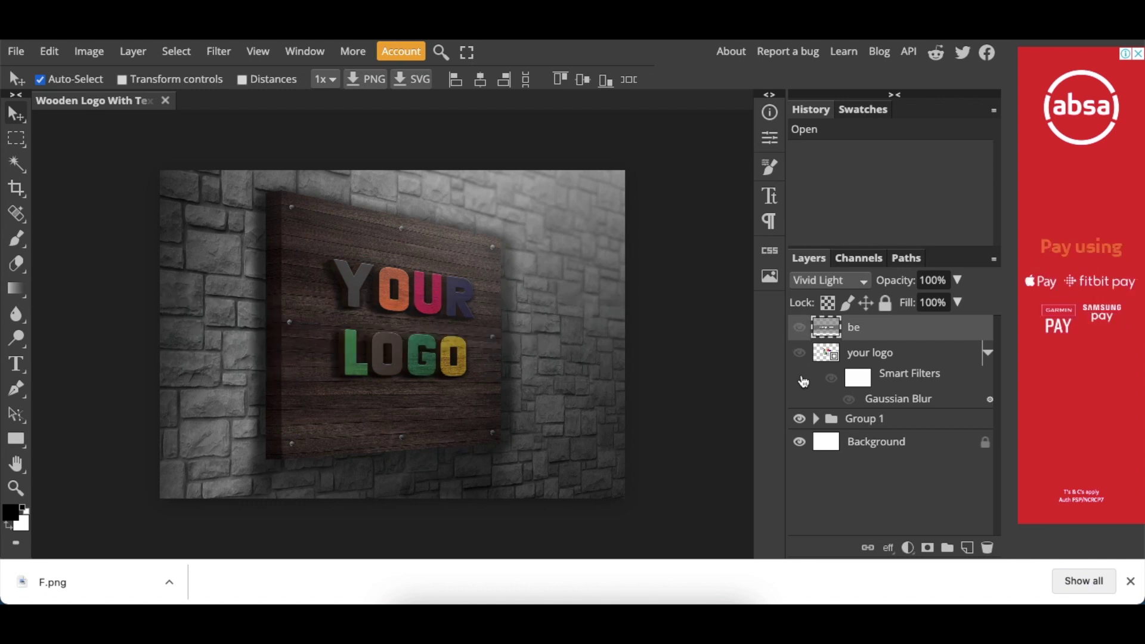
{"action": "double_click", "coordinate": [826, 355]}
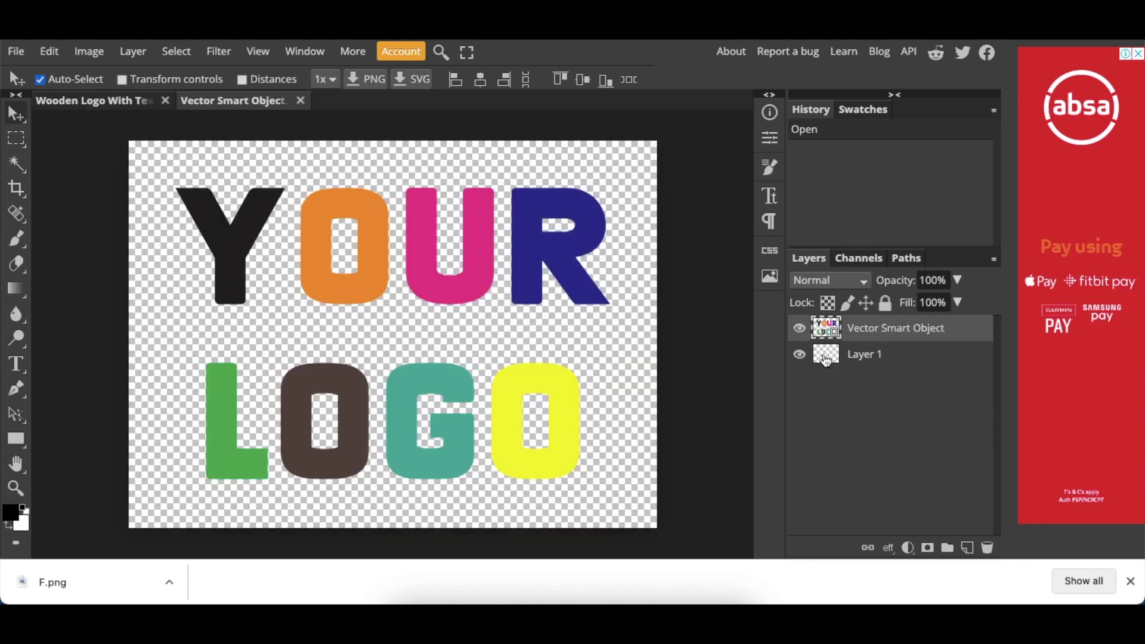
{"action": "left_click", "coordinate": [799, 327]}
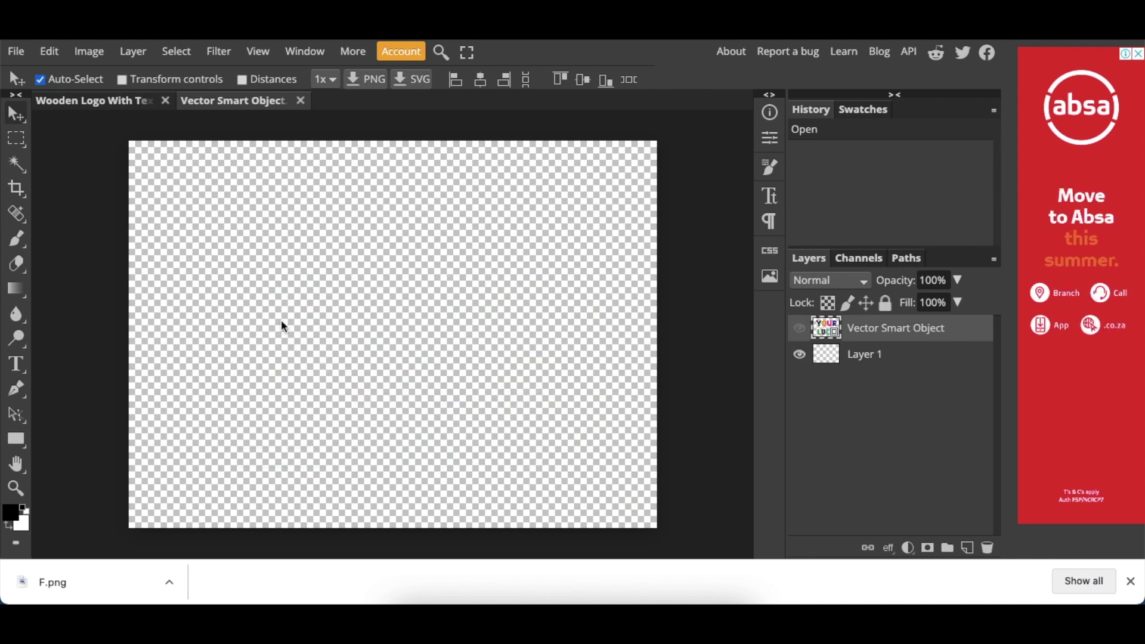
Place F.png on the canvas and scale it to 122% × 130%, shifted right and up
{"action": "left_click_drag", "start_coordinate": [52, 582], "coordinate": [220, 514]}
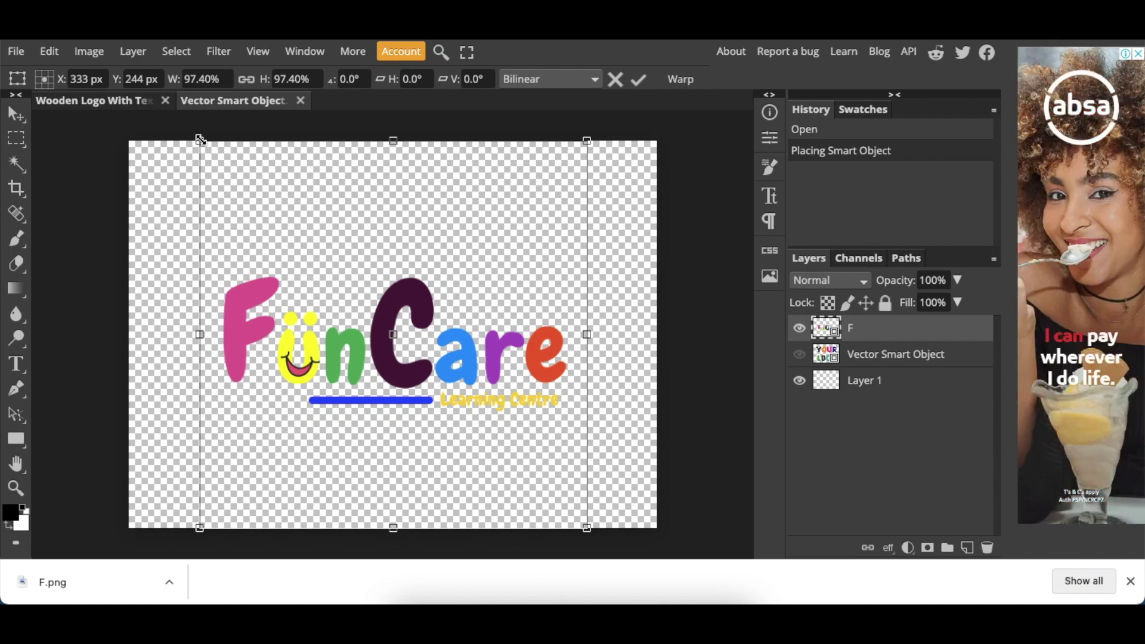
{"action": "left_click_drag", "start_coordinate": [200, 139], "coordinate": [105, 111]}
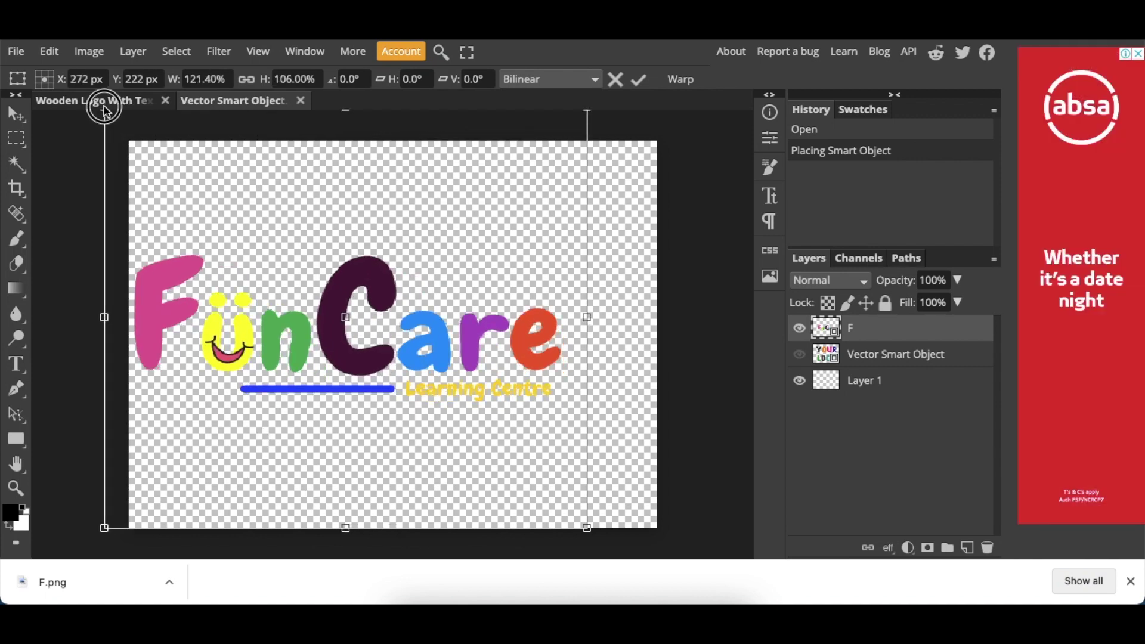
{"action": "left_click_drag", "start_coordinate": [284, 256], "coordinate": [329, 241]}
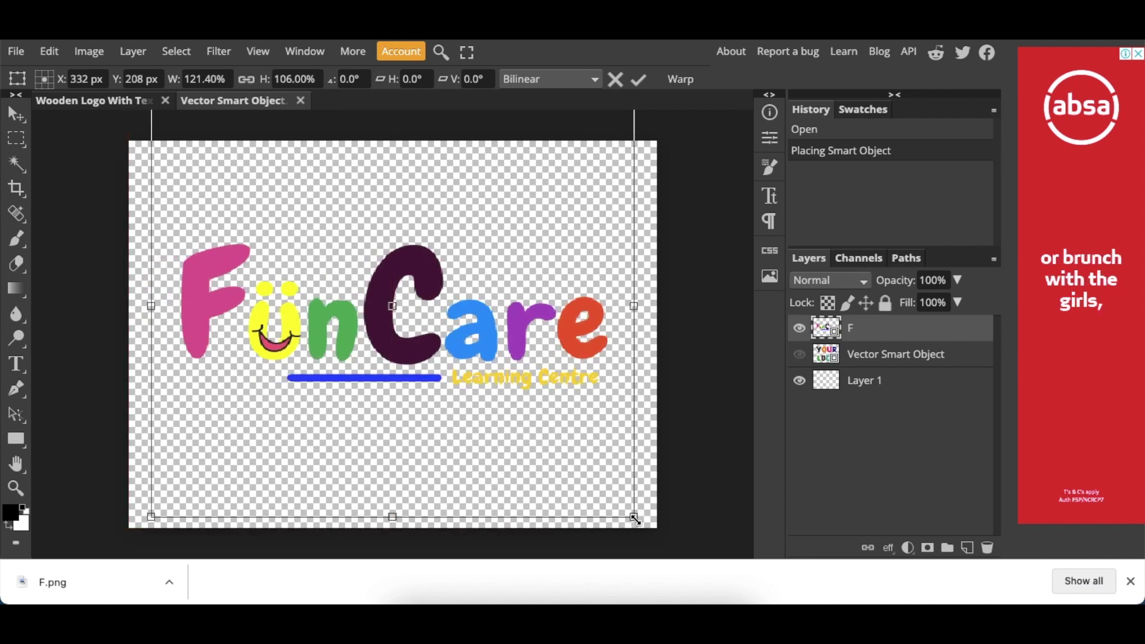
{"action": "left_click_drag", "start_coordinate": [633, 519], "coordinate": [595, 484]}
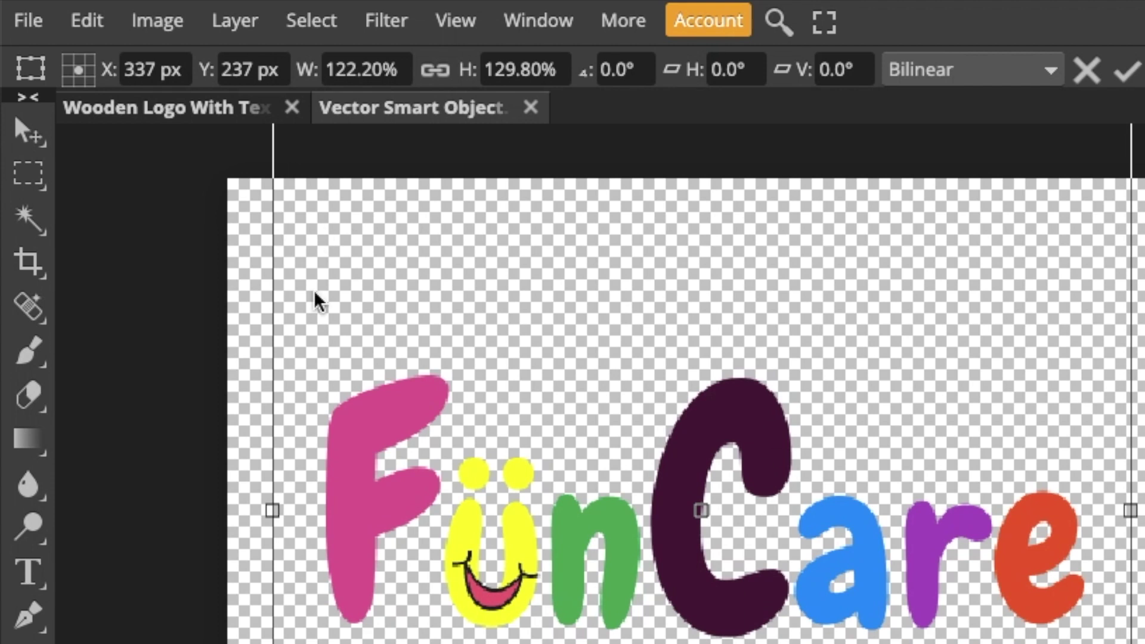
Save the smart object so the wooden mockup shows FunCare, then return to that document
{"action": "left_click", "coordinate": [33, 21]}
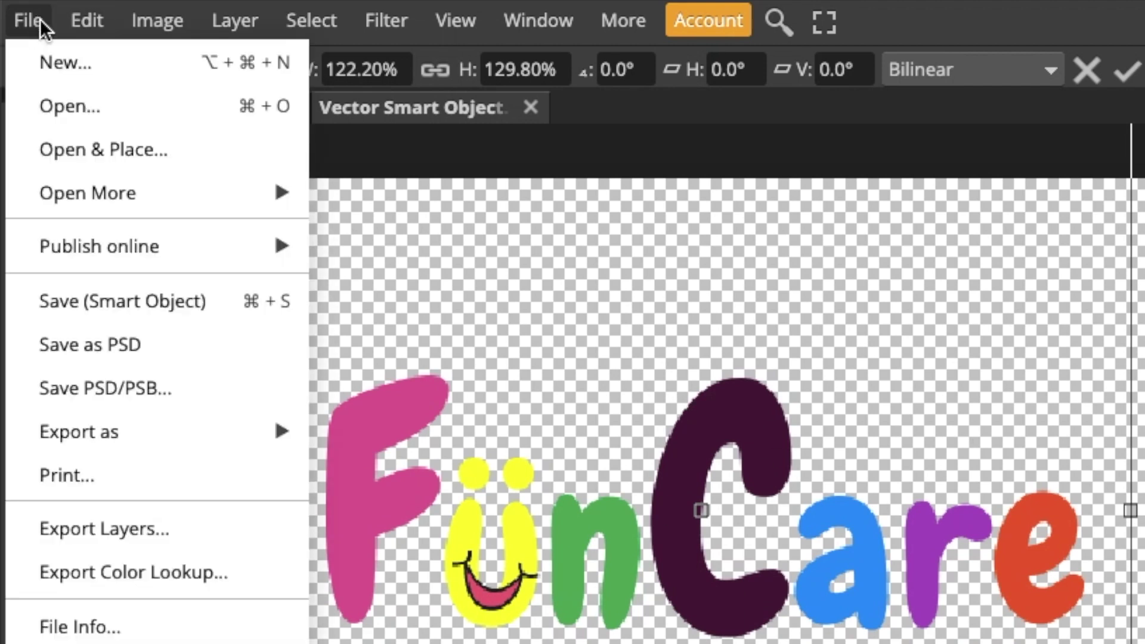
{"action": "left_click", "coordinate": [76, 297]}
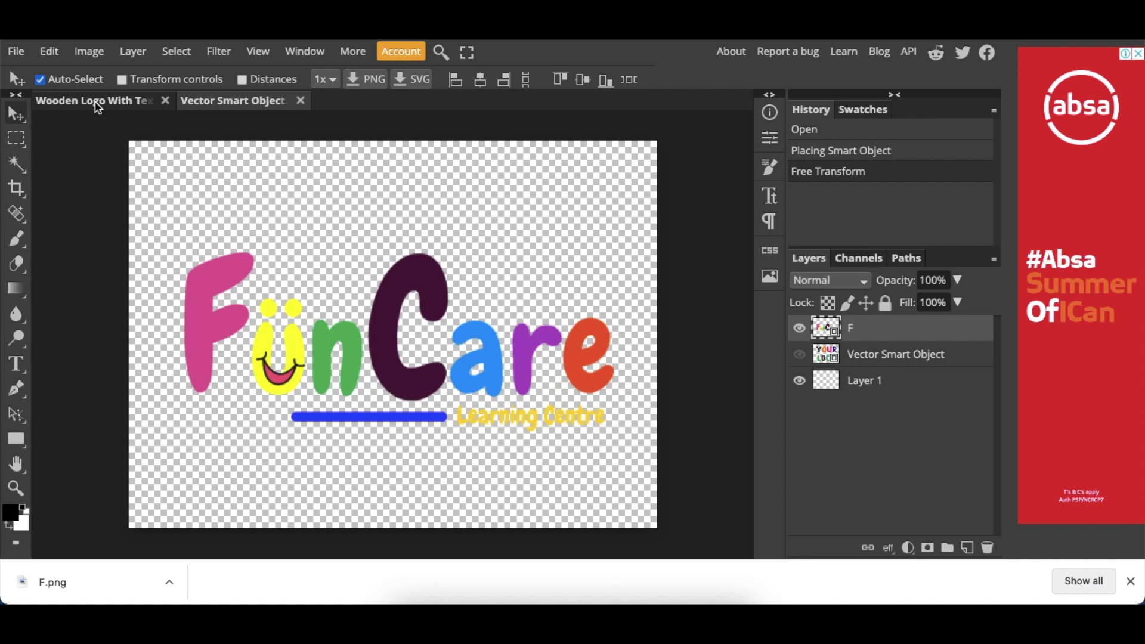
{"action": "left_click", "coordinate": [98, 107]}
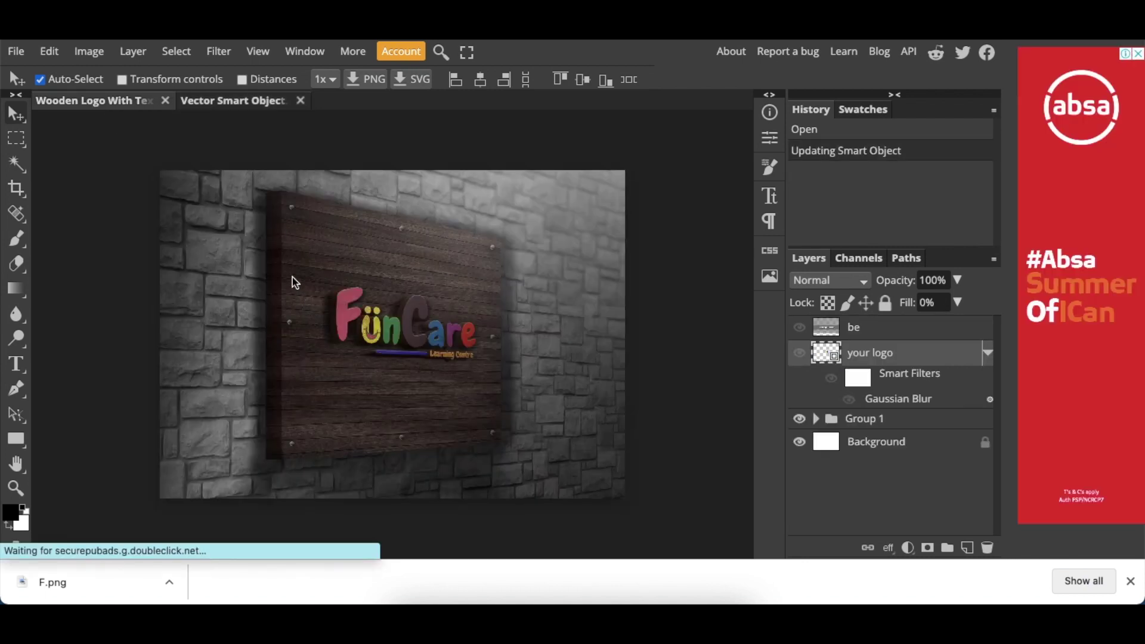
Close the smart object and wooden mockup documents without saving
{"action": "left_click", "coordinate": [300, 100]}
{"action": "left_click", "coordinate": [167, 102]}
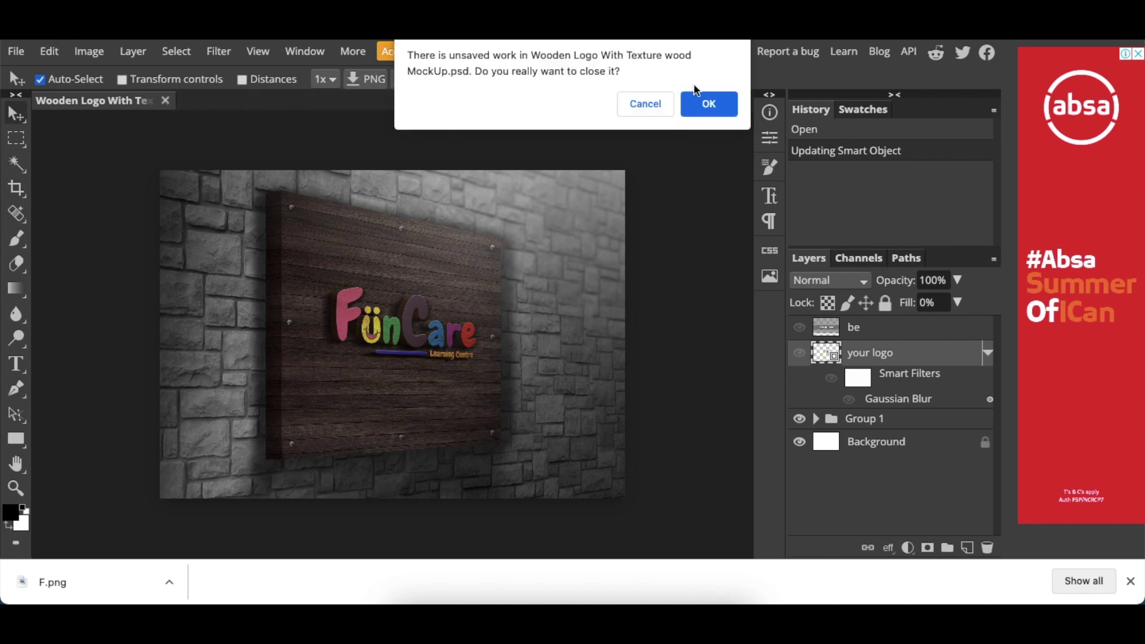
{"action": "left_click", "coordinate": [701, 103]}
Open the Paper-Pressed mockup PSD from its folder on the computer
{"action": "left_click", "coordinate": [383, 316]}
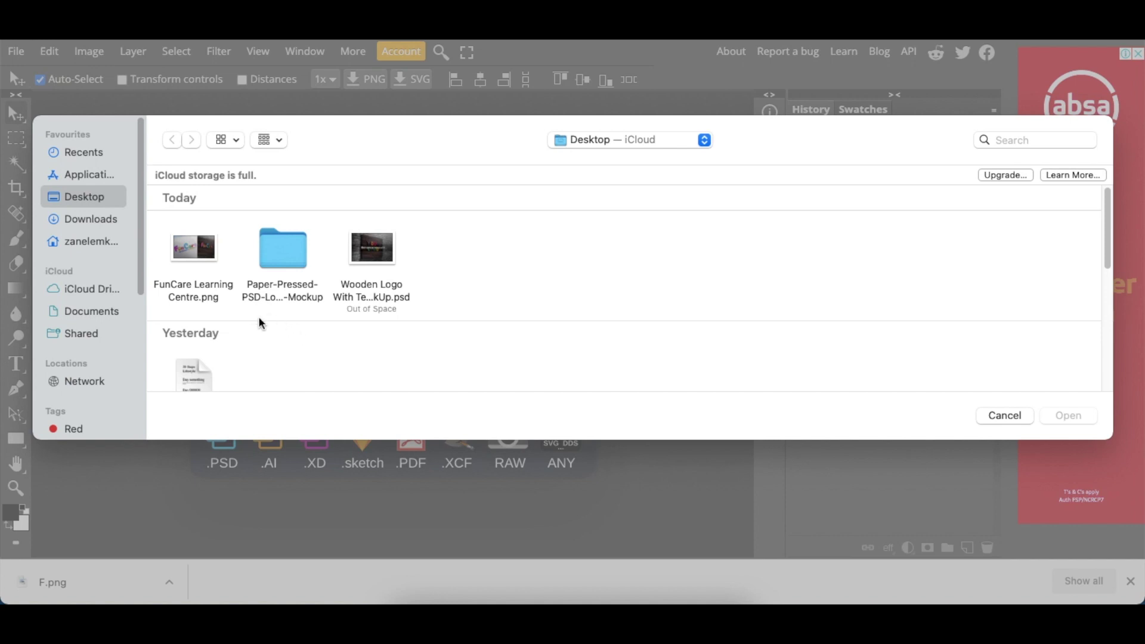
{"action": "left_click", "coordinate": [292, 253]}
{"action": "double_click", "coordinate": [292, 254]}
{"action": "double_click", "coordinate": [290, 294]}
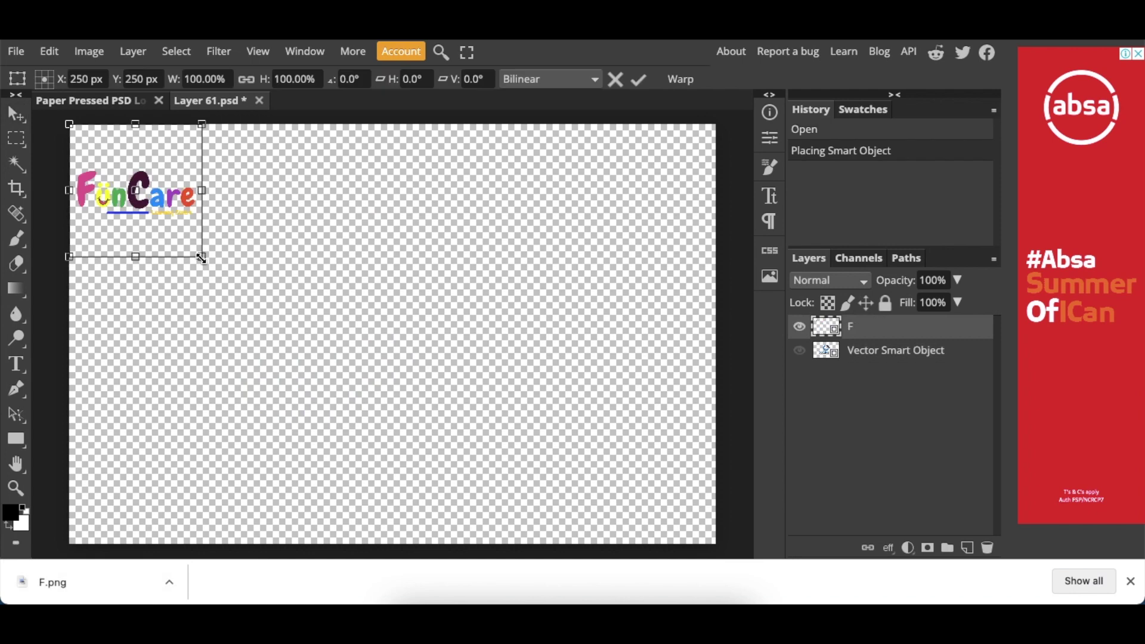
Enlarge the FunCare logo in the placeholder and save the smart object
{"action": "left_click_drag", "start_coordinate": [202, 258], "coordinate": [526, 453]}
{"action": "left_click", "coordinate": [16, 51]}
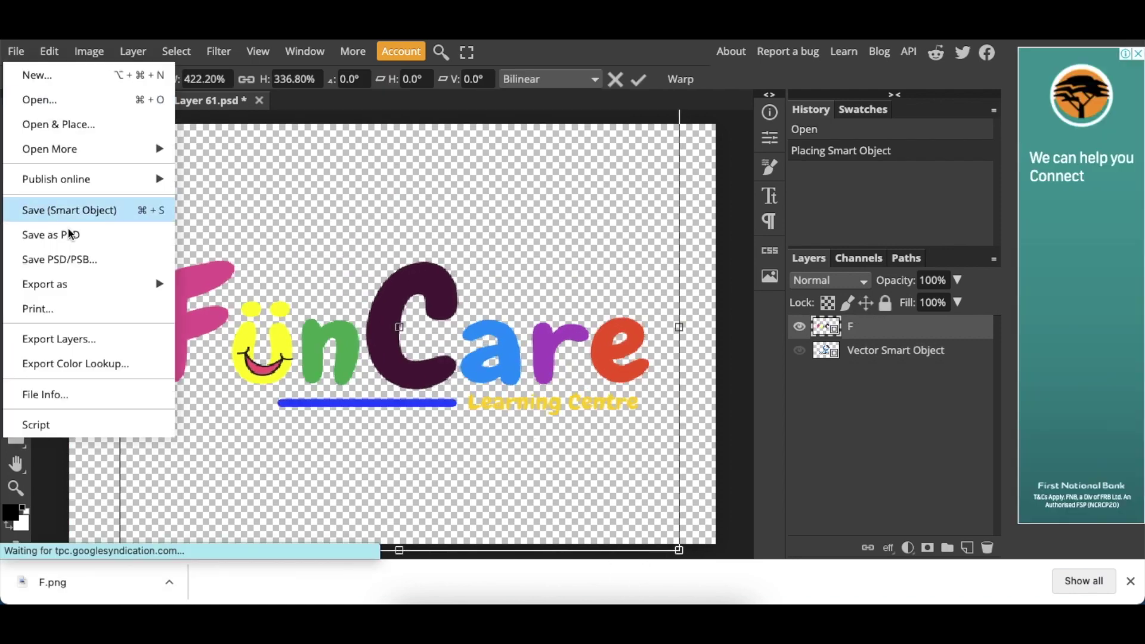
{"action": "left_click", "coordinate": [72, 210]}
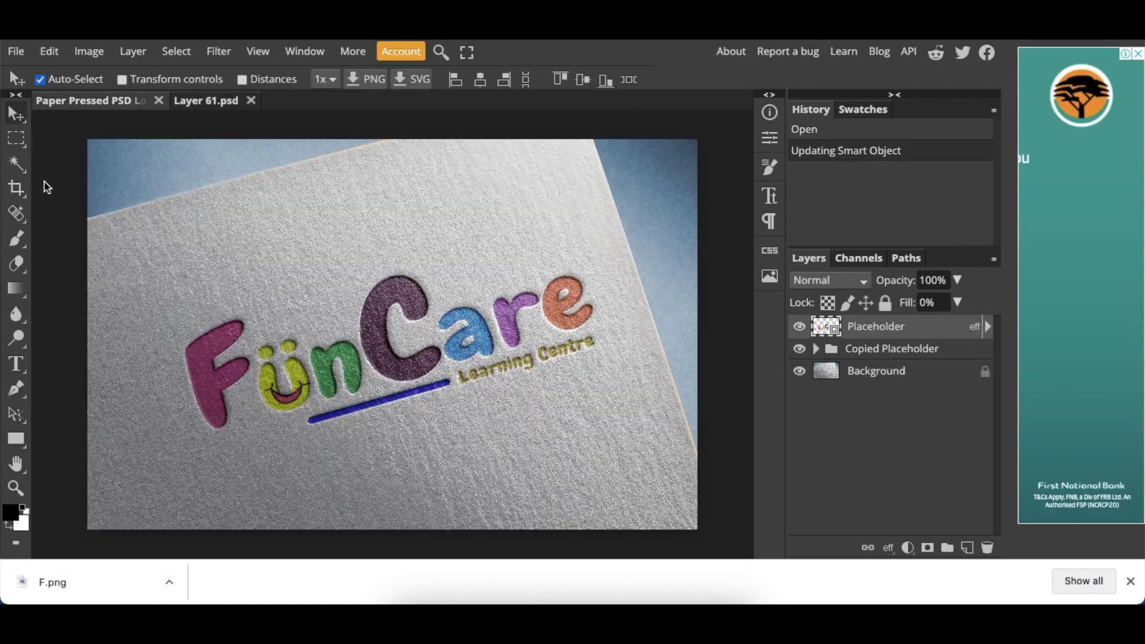